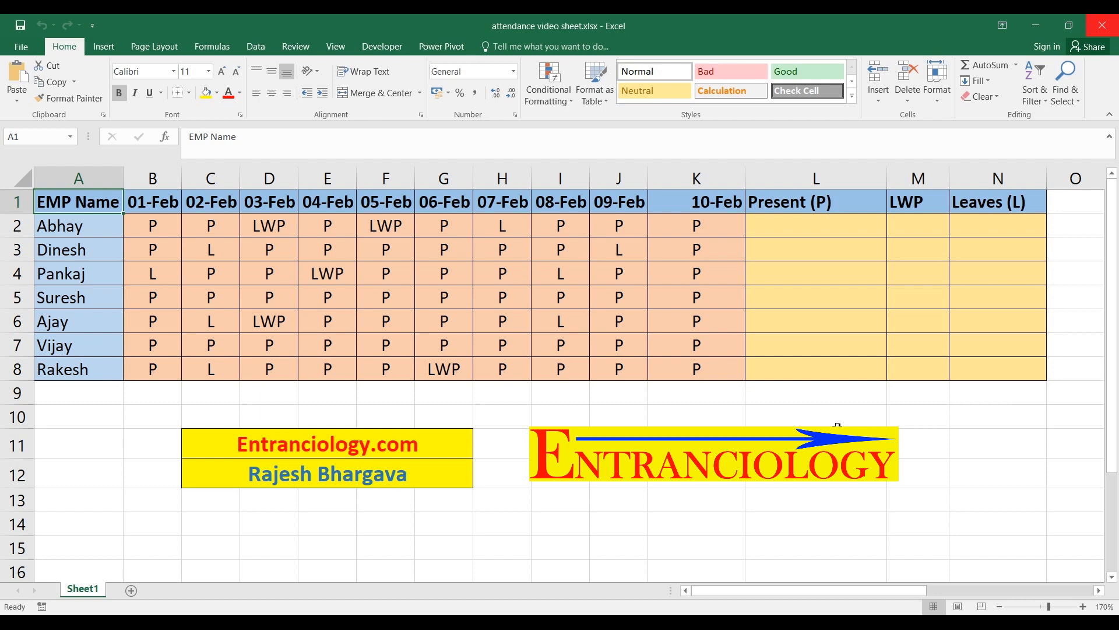
Examine the date headers and the Present (P), LWP and Leaves (L) summary headers in row 1
key(Right)
key(Right)
key(Right)
key(Right)
key(Right)
key(Right)
key(Right)
key(Right)
key(Right)
key(Right)
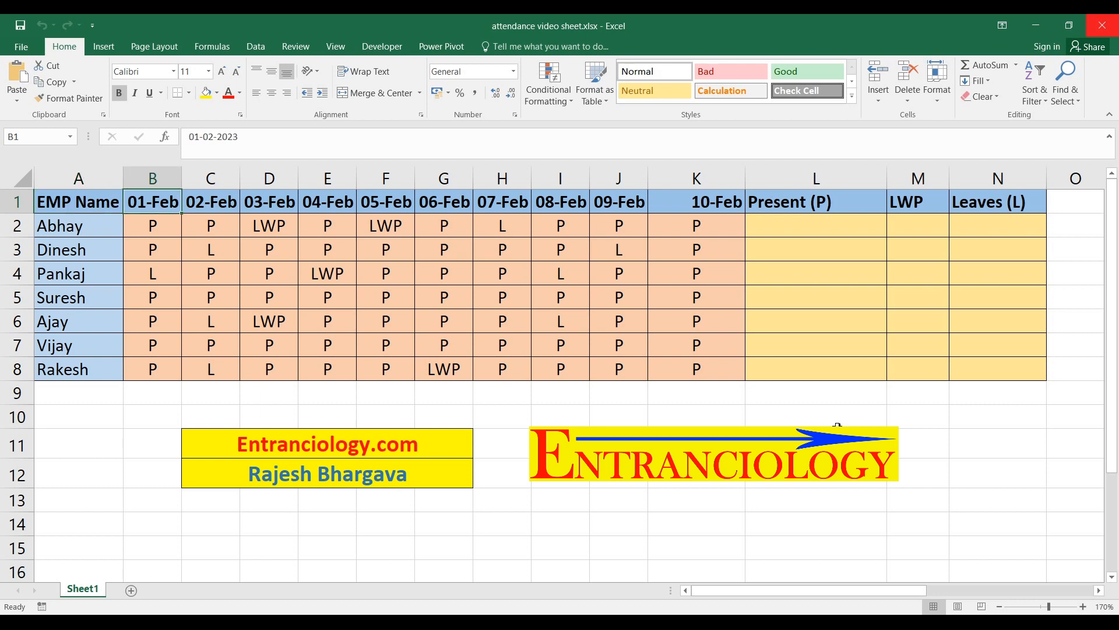
key(Right)
key(Right)
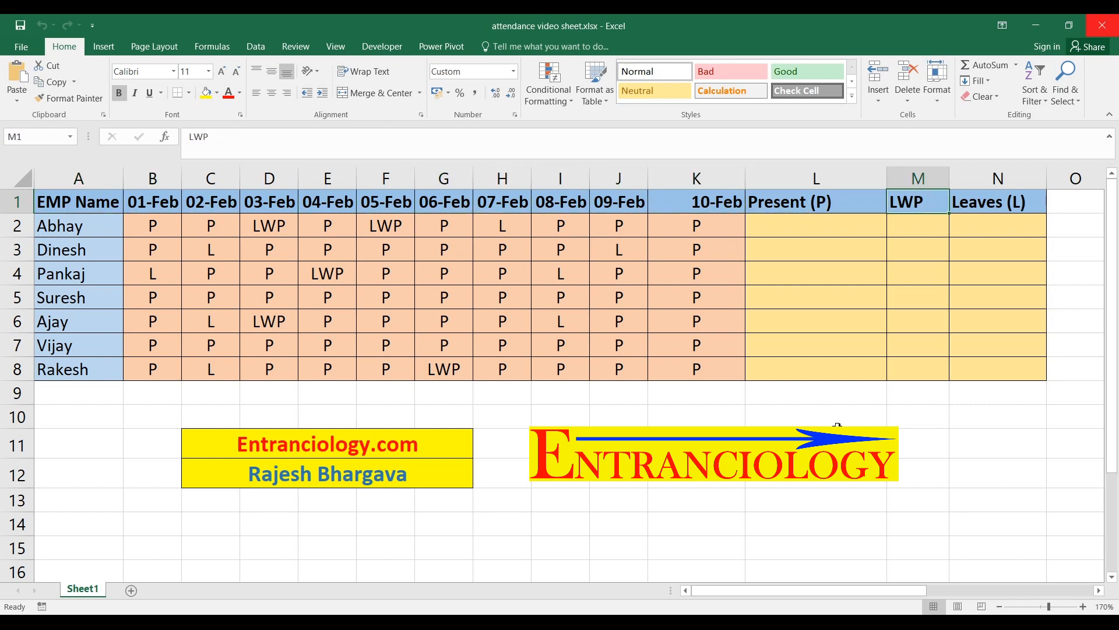
key(Left)
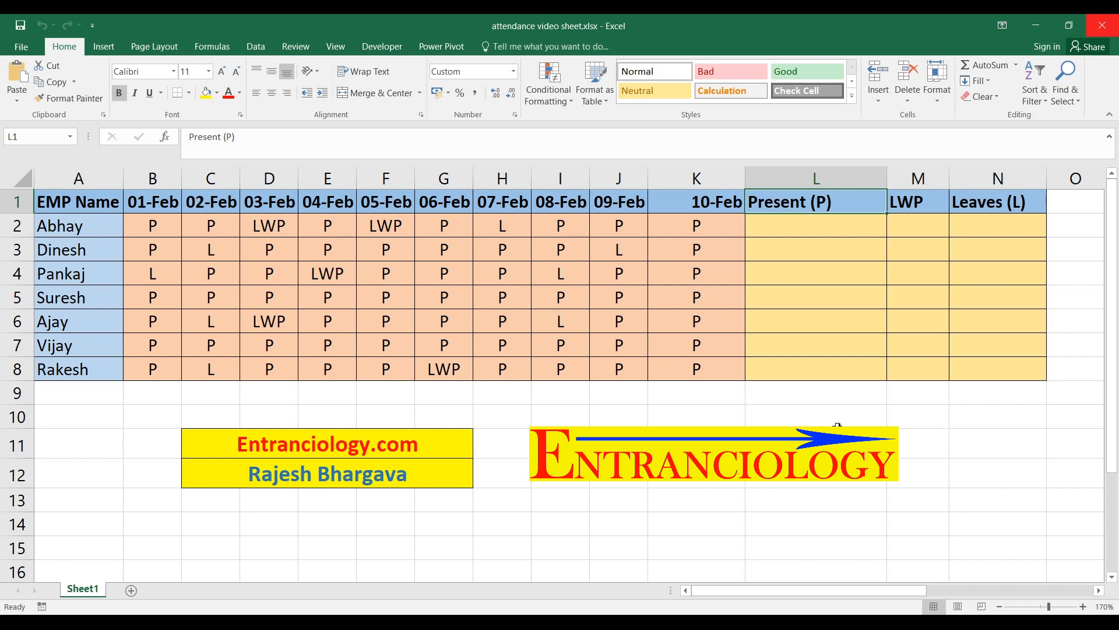
key(Left)
key(Left)
key(Left)
key(Left)
key(Left)
key(Left)
key(Left)
key(Left)
key(Left)
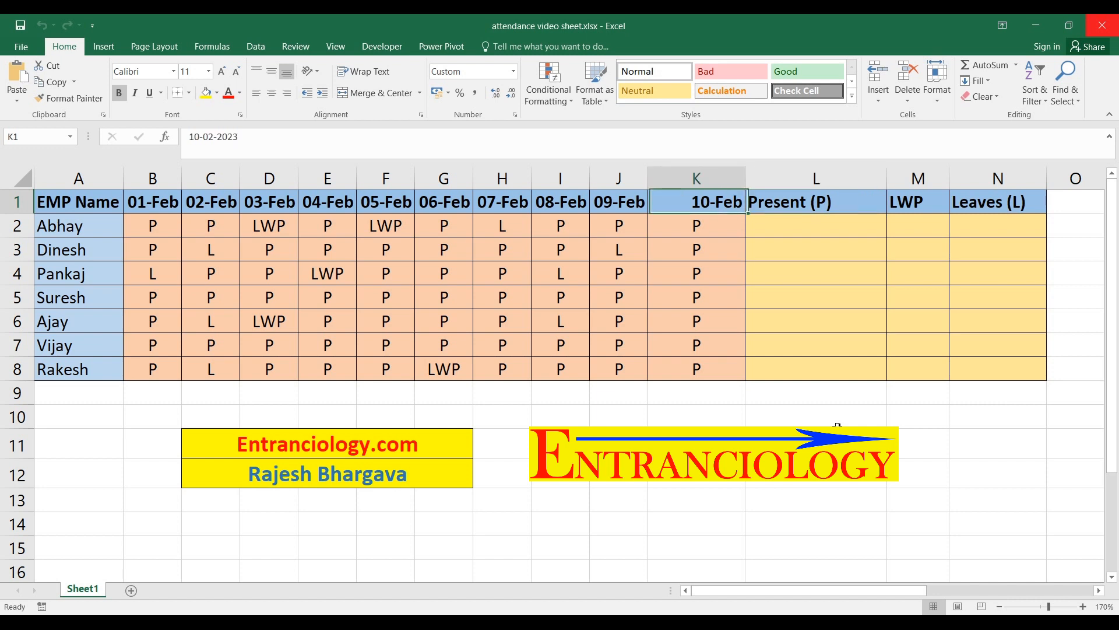
Examine the employee names in column A and the attendance marks across row 2 up to the Present (P) column
key(Down)
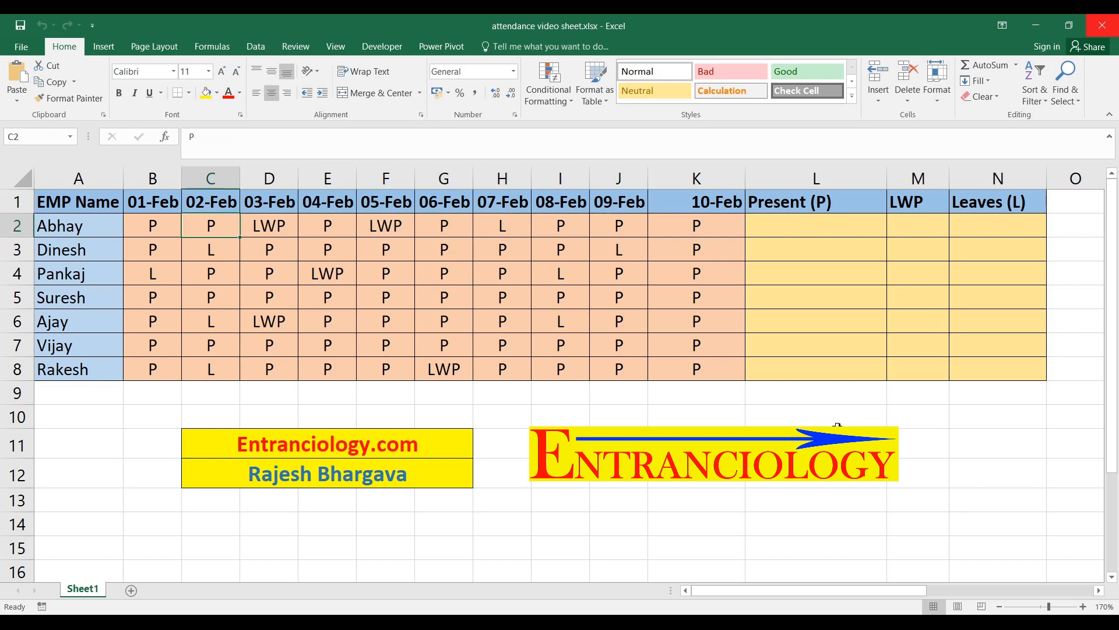
key(Left)
key(Left)
key(Down)
key(Down)
key(Down)
key(Down)
key(Down)
key(Down)
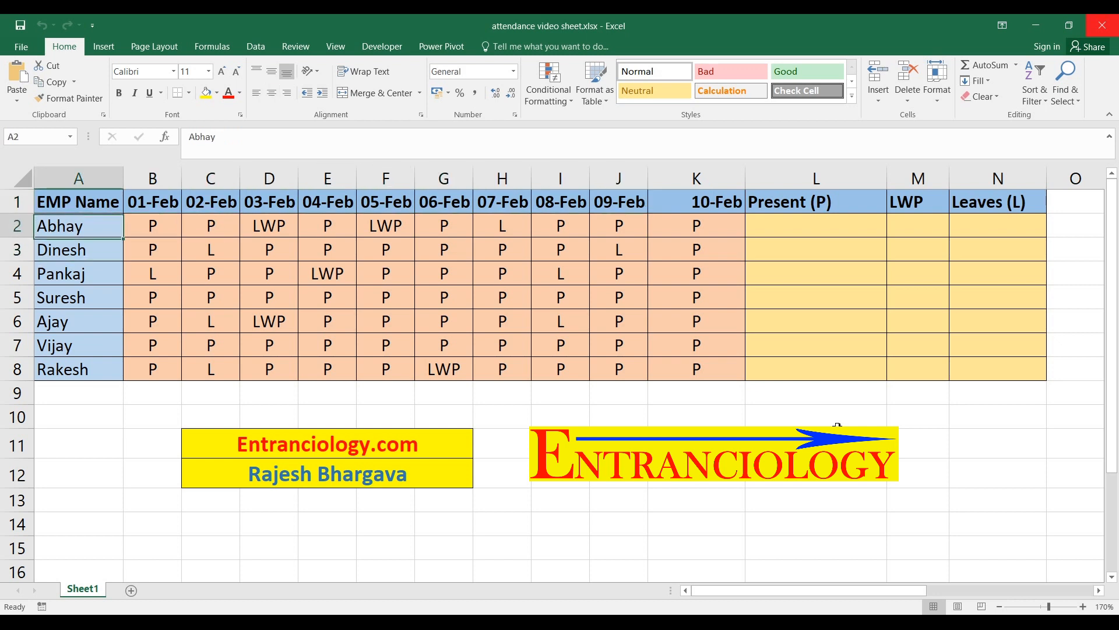
key(Up)
key(Up)
key(Up)
key(Up)
key(Up)
key(Up)
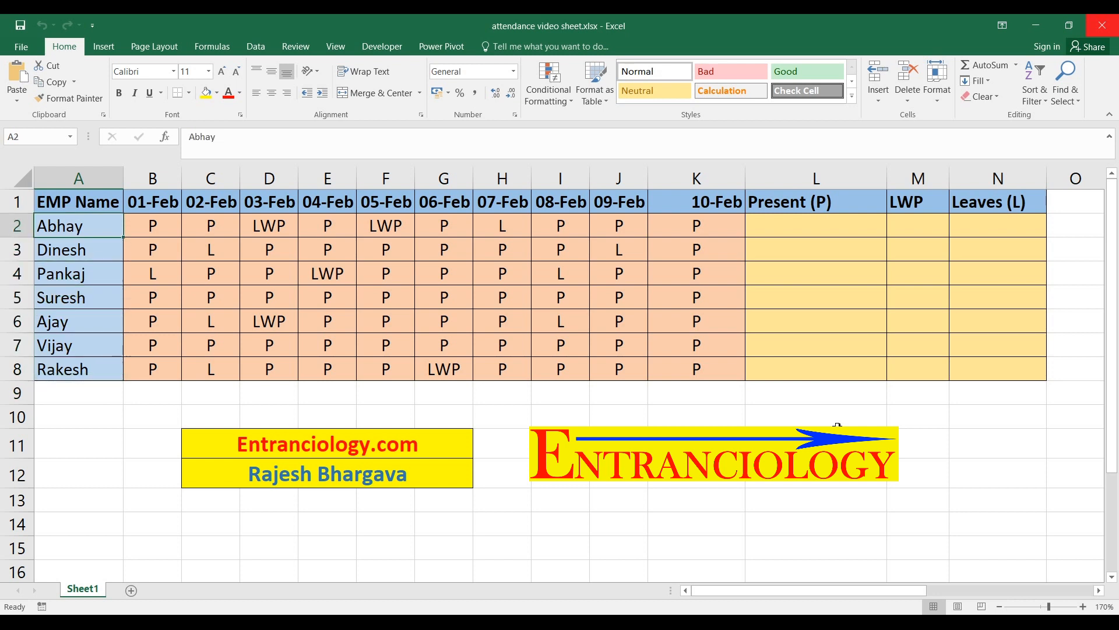
key(Right)
key(Right)
key(Right)
key(Right)
key(Right)
key(Right)
key(Right)
key(Right)
key(Right)
key(Right)
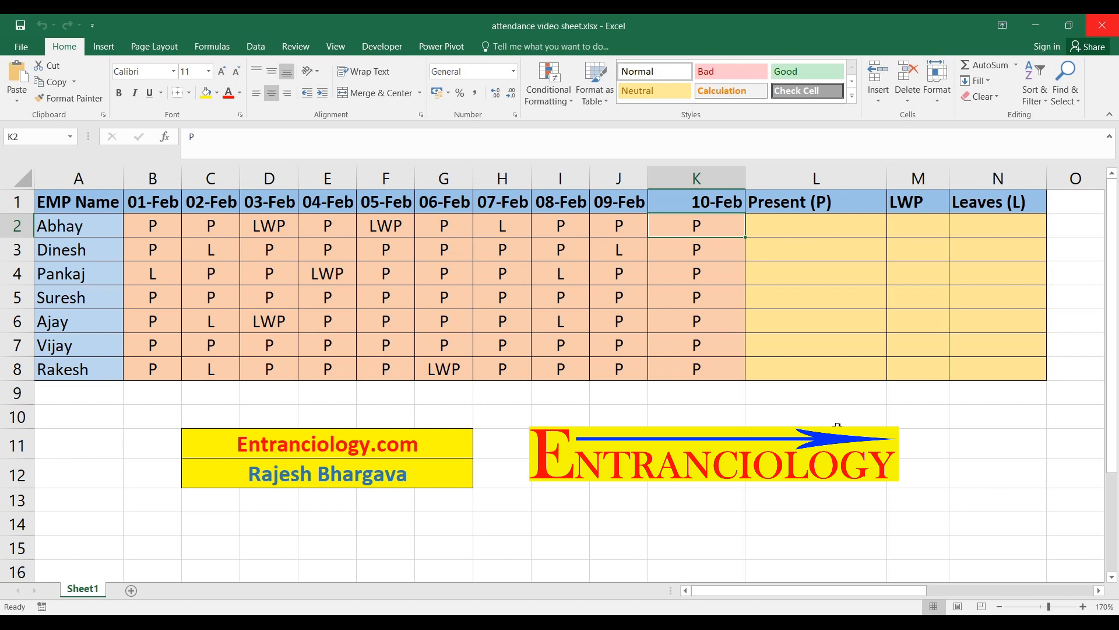
key(Right)
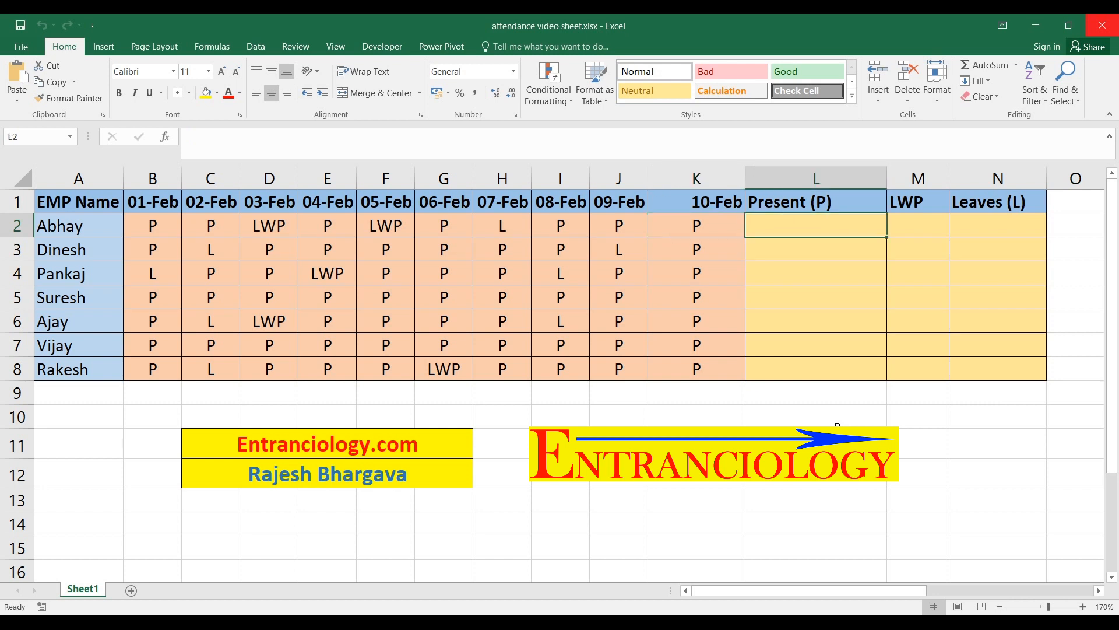
Enter the formula =COUNTIF(B2:K2,"P") in cell L2 to count the first employee's present days
key(Up)
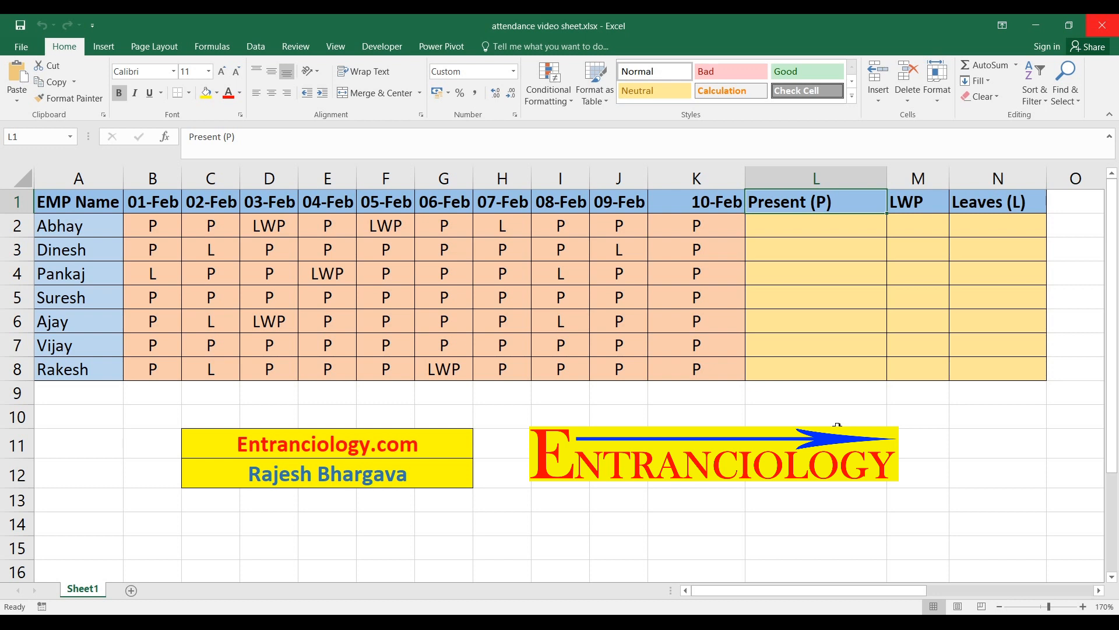
key(Down)
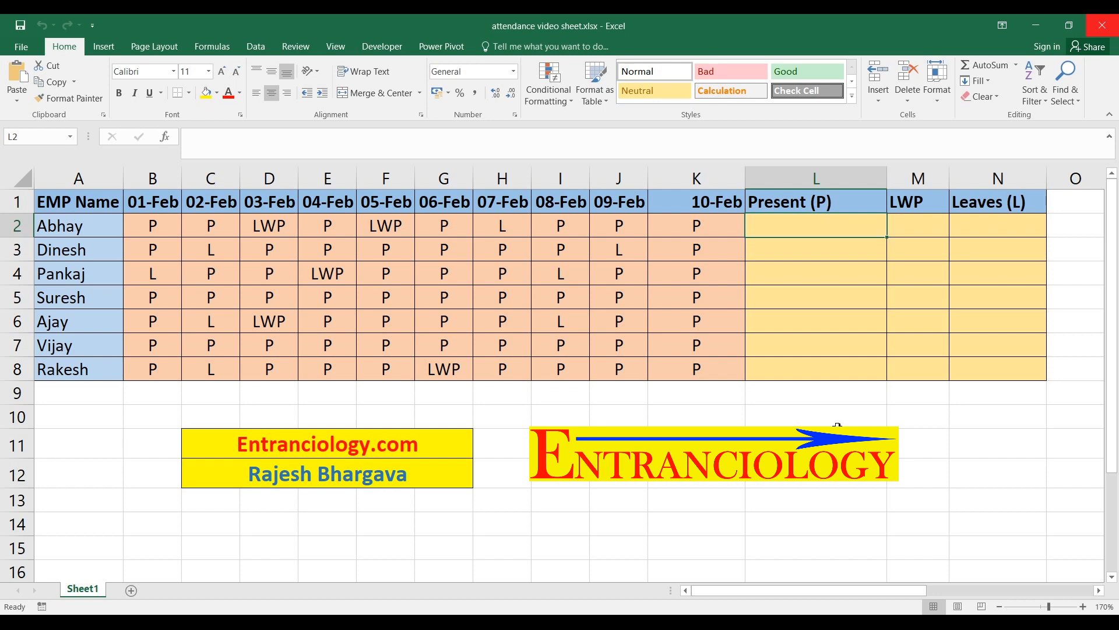
text(=)
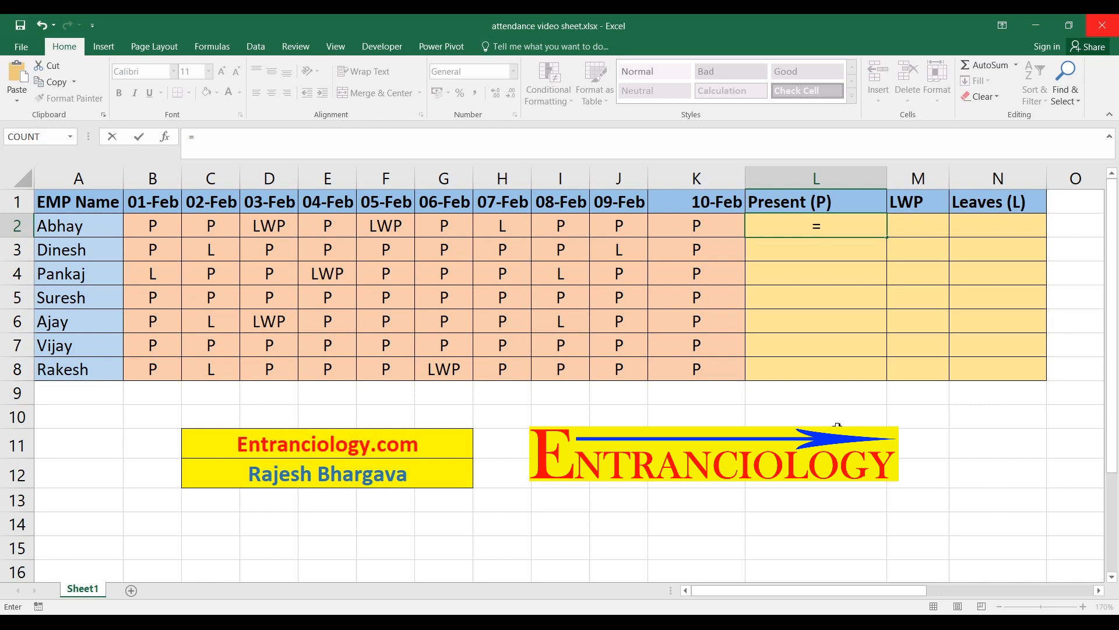
key(Left)
key(Left)
key(Left)
key(Left)
key(Left)
key(Left)
key(Right)
key(Right)
key(Right)
key(Right)
key(Right)
key(Right)
key(Right)
key(Left)
key(BackSpace)
key(BackSpace)
text(countif)
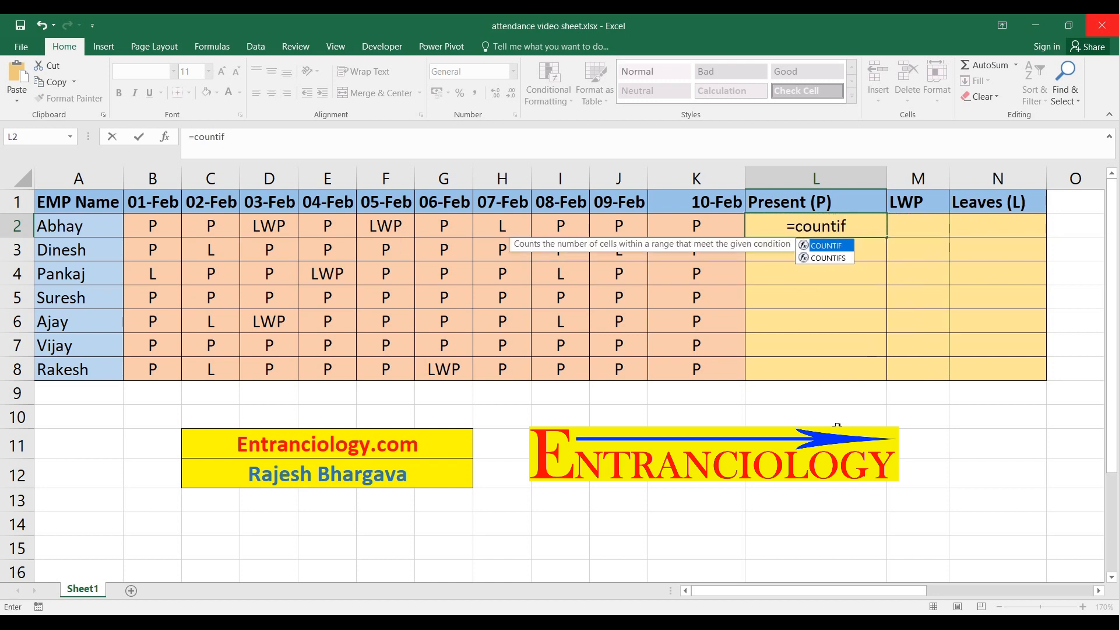
key(Tab)
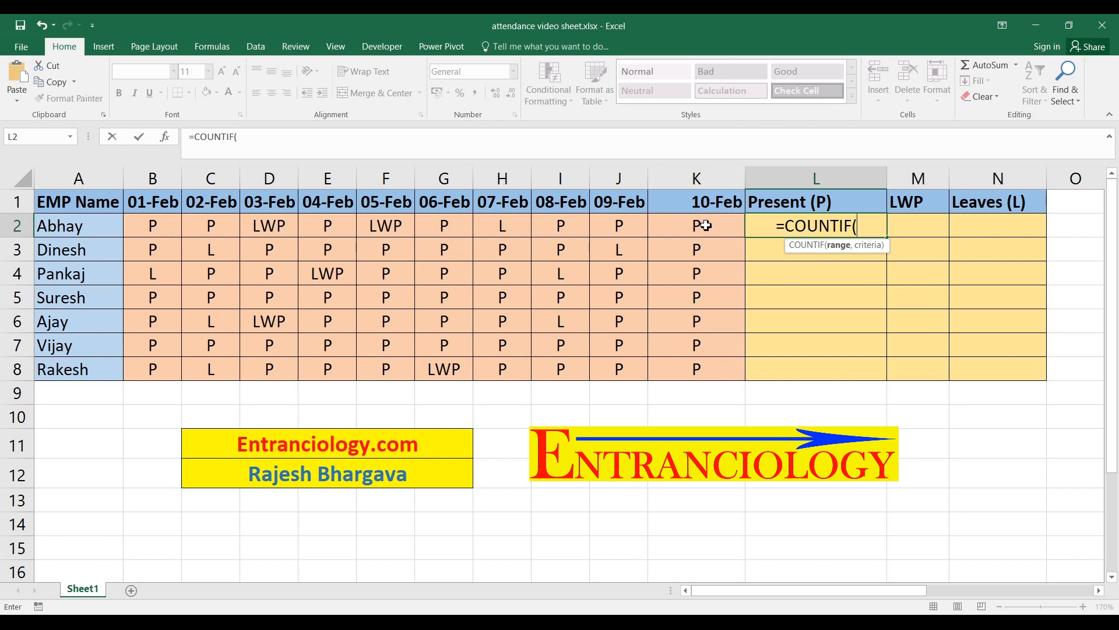
drag(168, 232, 723, 231)
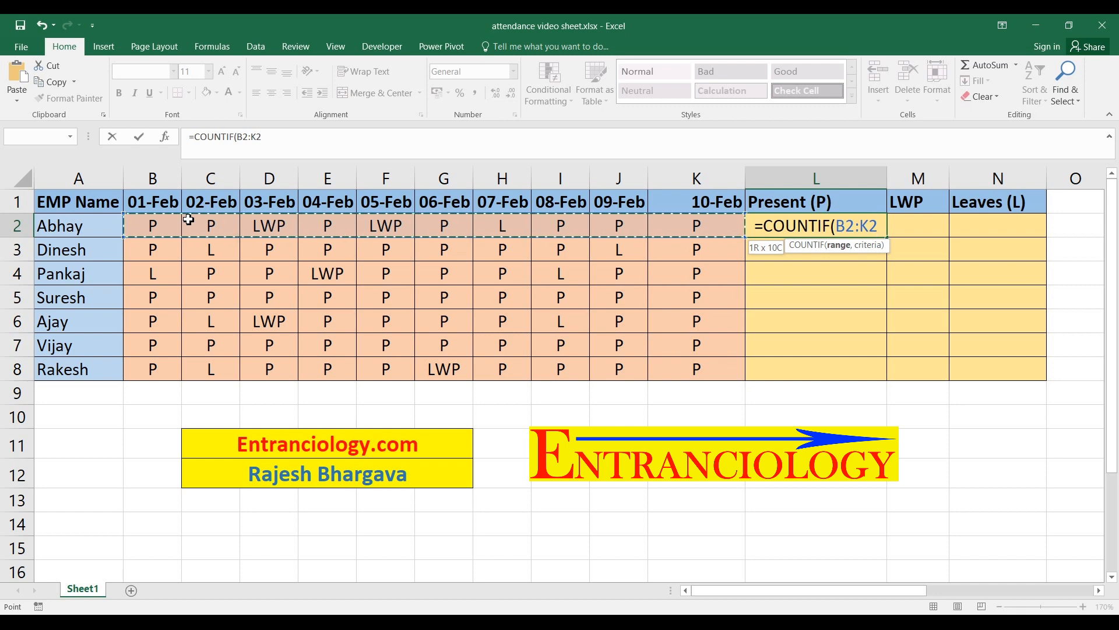
text(,)
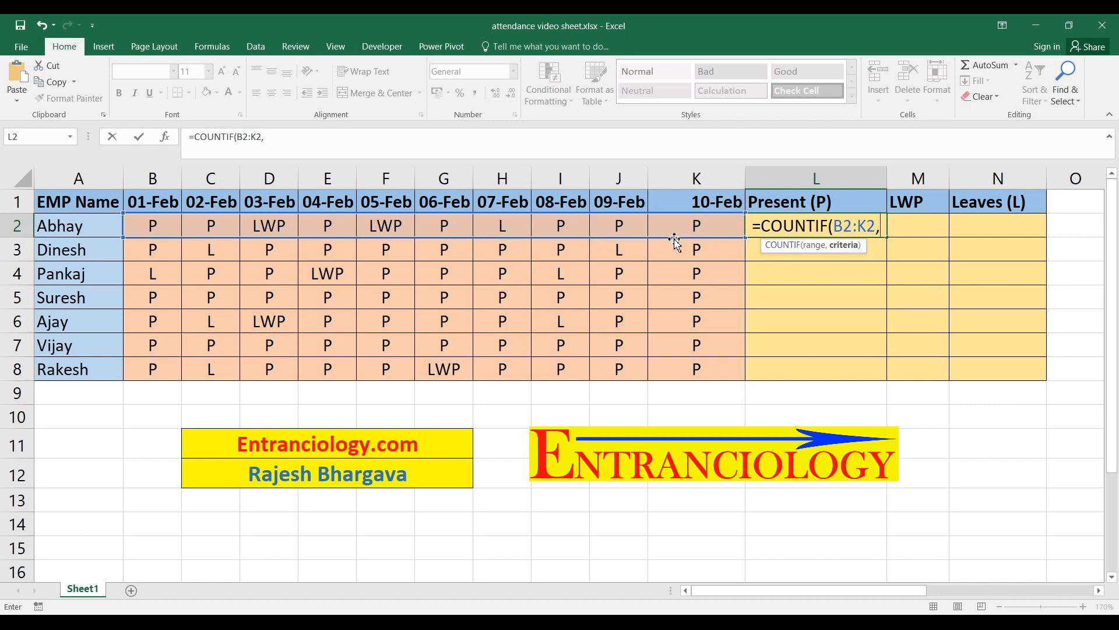
text(")
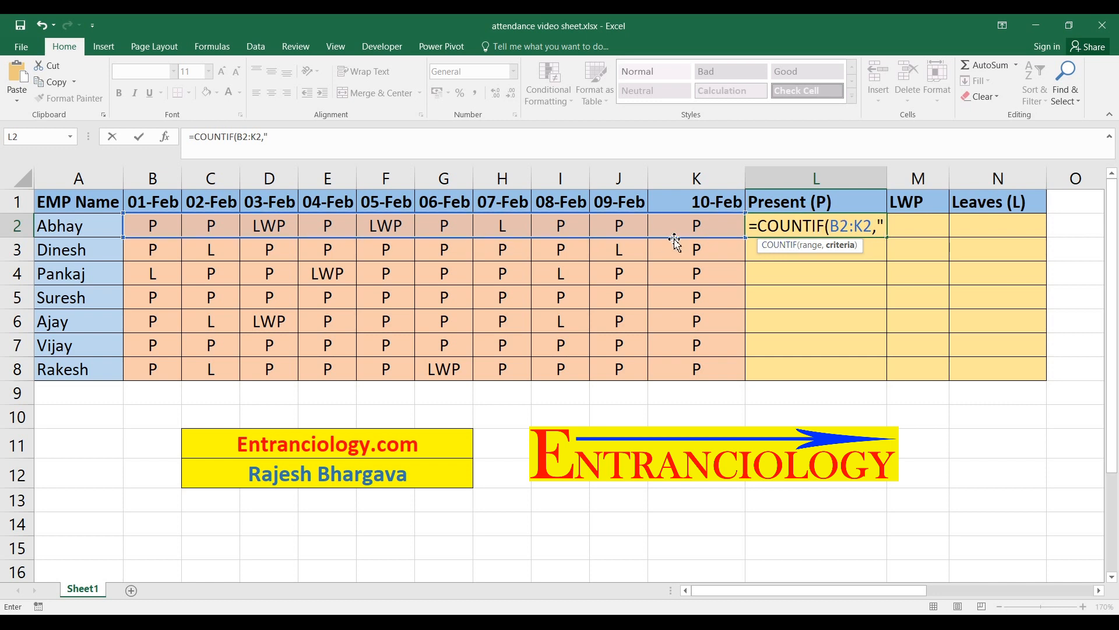
text(P)
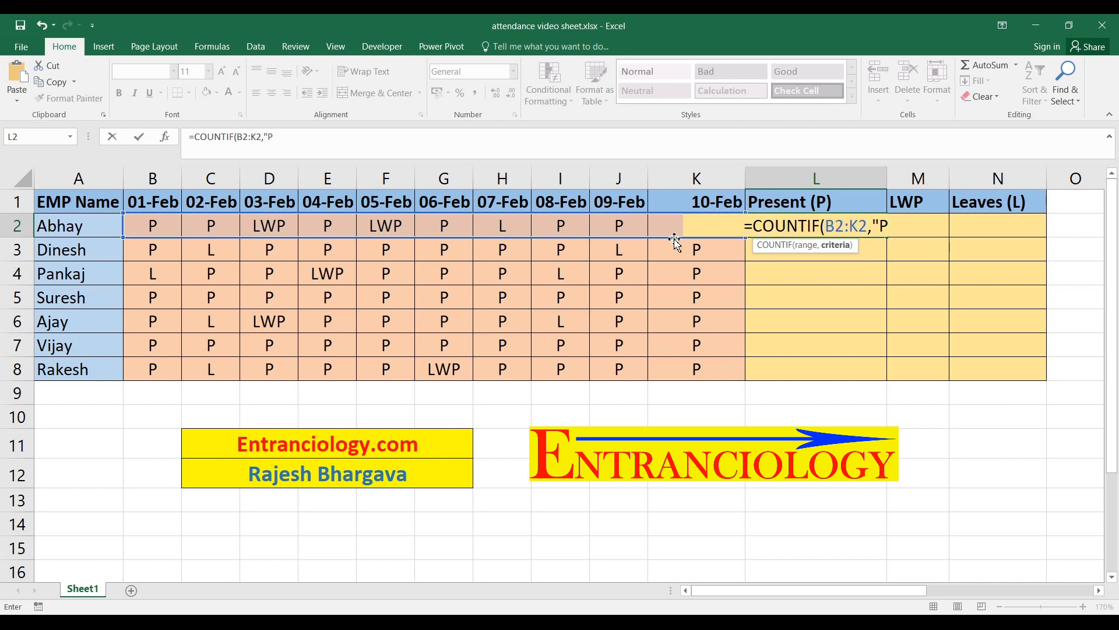
text("))
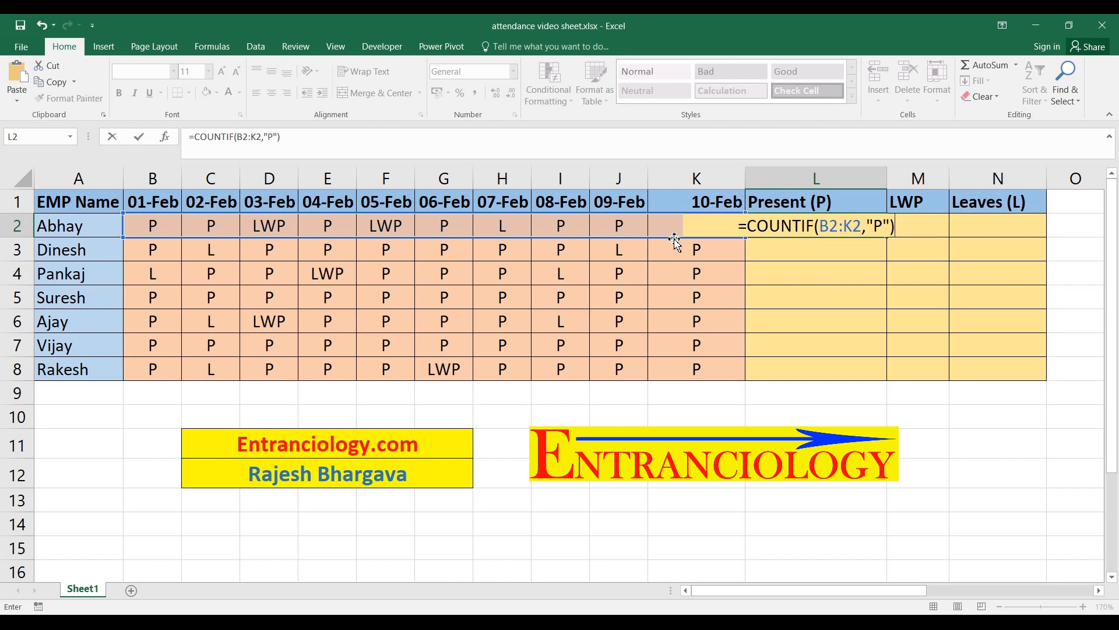
key(ctrl+Return)
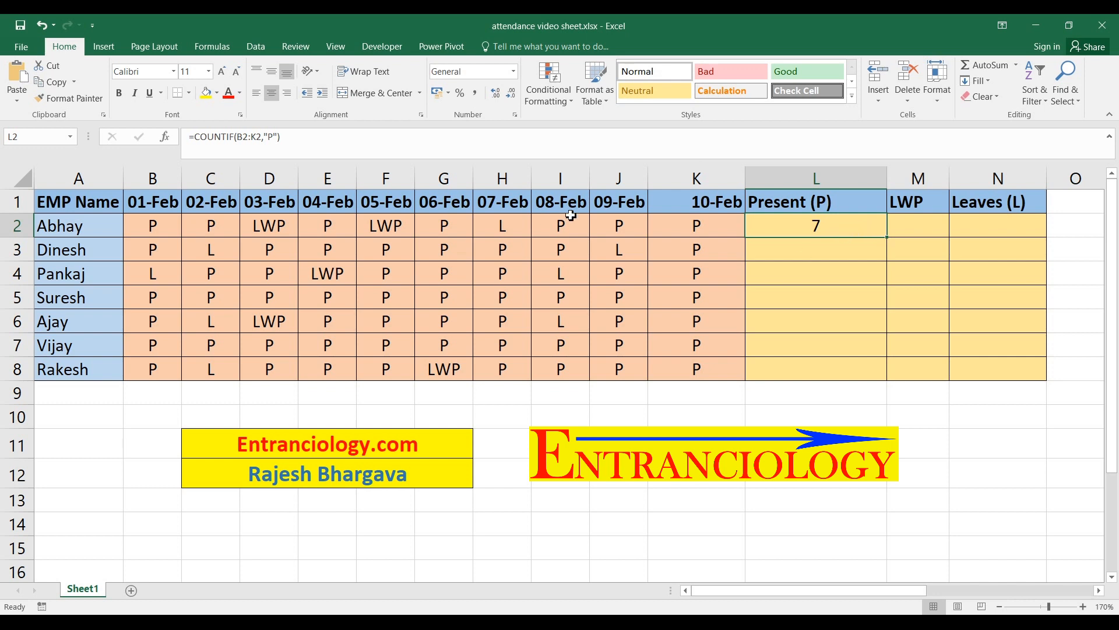
Check the P marks across row 2 one by one against the present count in L2
click(159, 228)
click(218, 228)
click(330, 224)
click(446, 228)
click(549, 225)
click(588, 229)
click(678, 230)
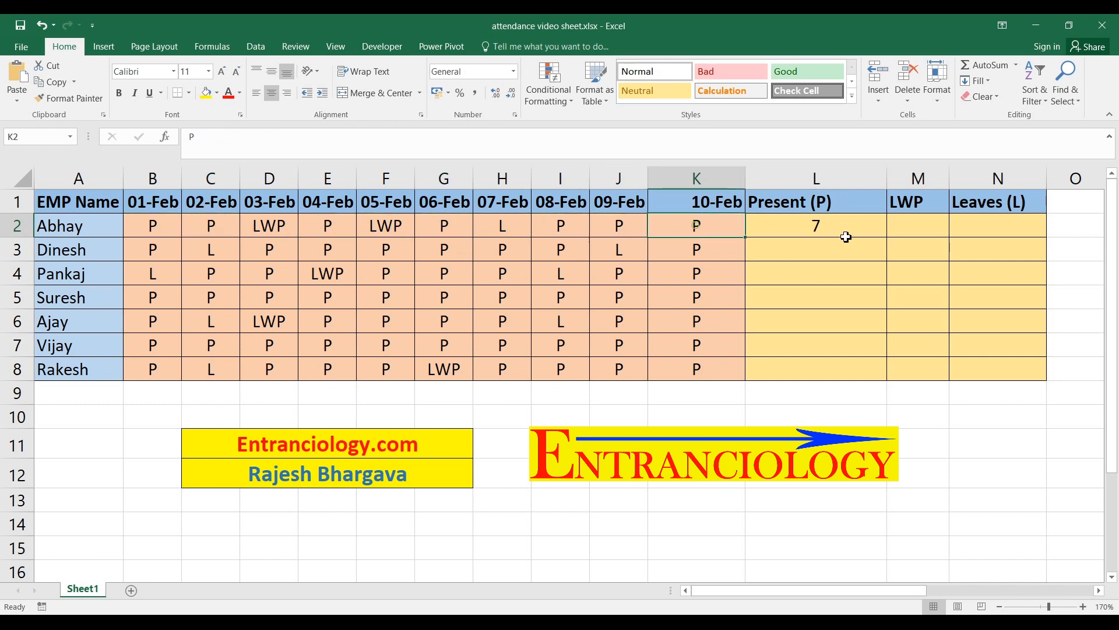
click(846, 237)
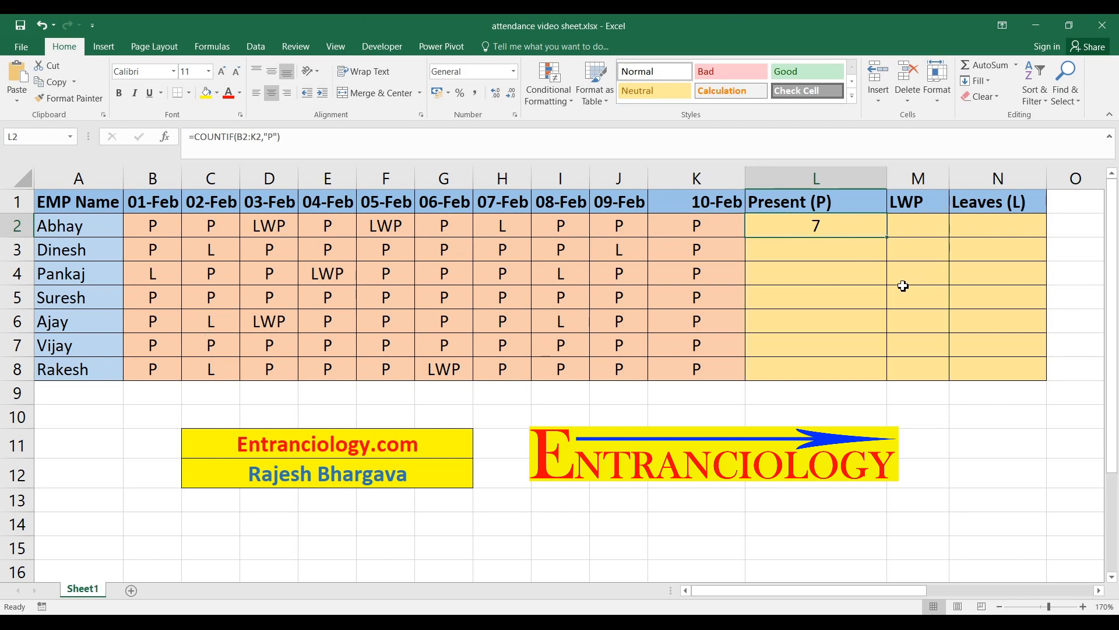
Fill the COUNTIF formula in L2 down through L8 for all employees
drag(890, 239, 888, 381)
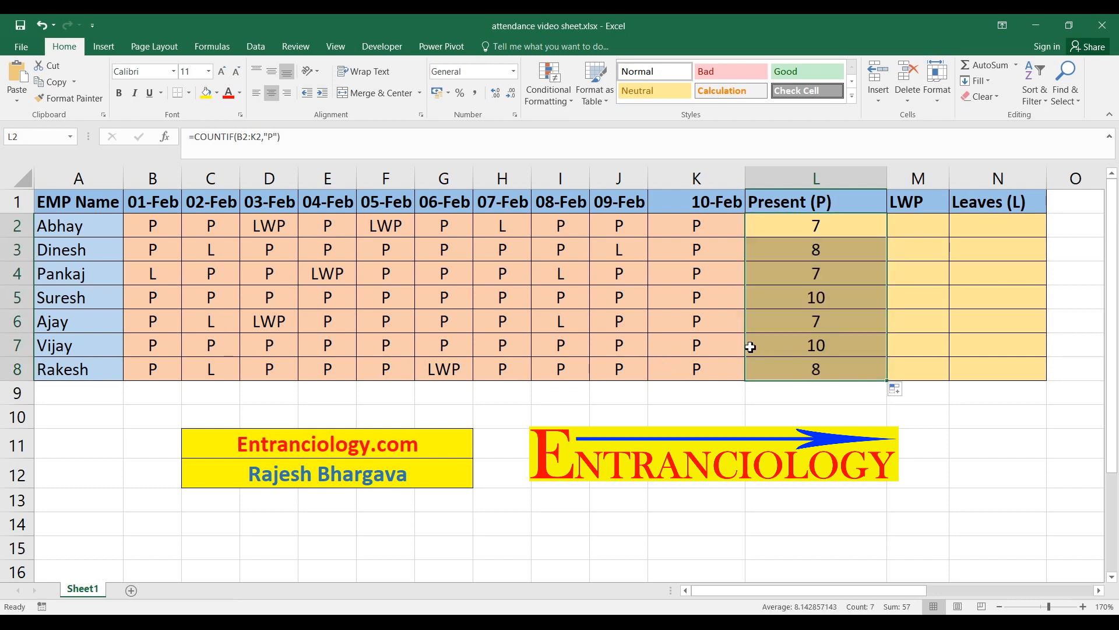
key(ctrl+z)
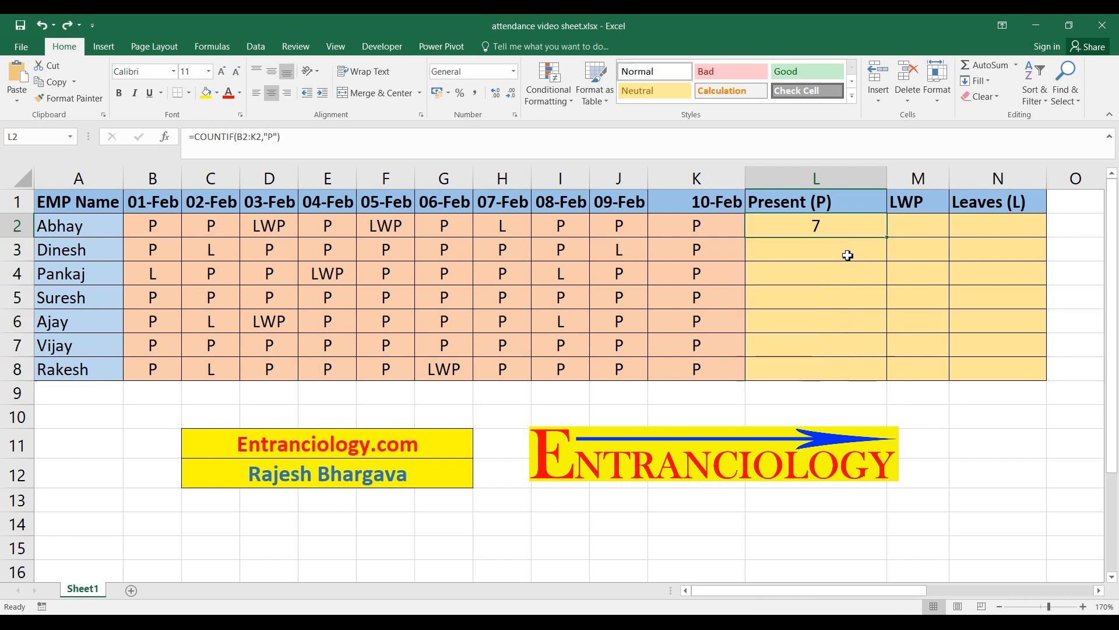
click(848, 231)
key(shift+Down)
key(shift+Down)
key(shift+Down)
key(shift+Down)
key(shift+Down)
key(shift+Down)
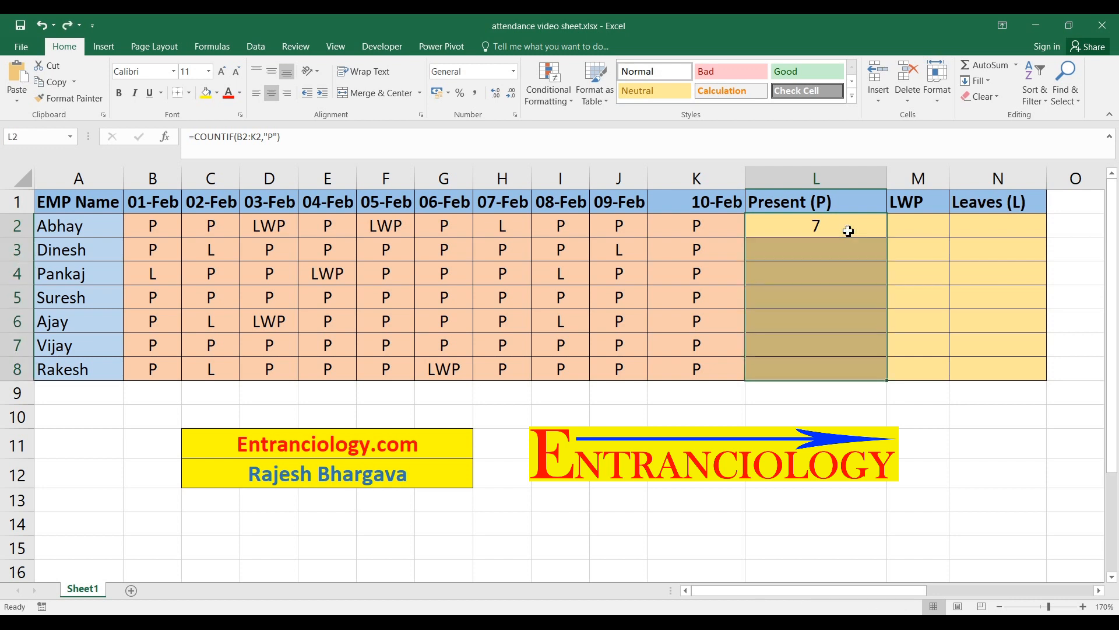
key(ctrl+d)
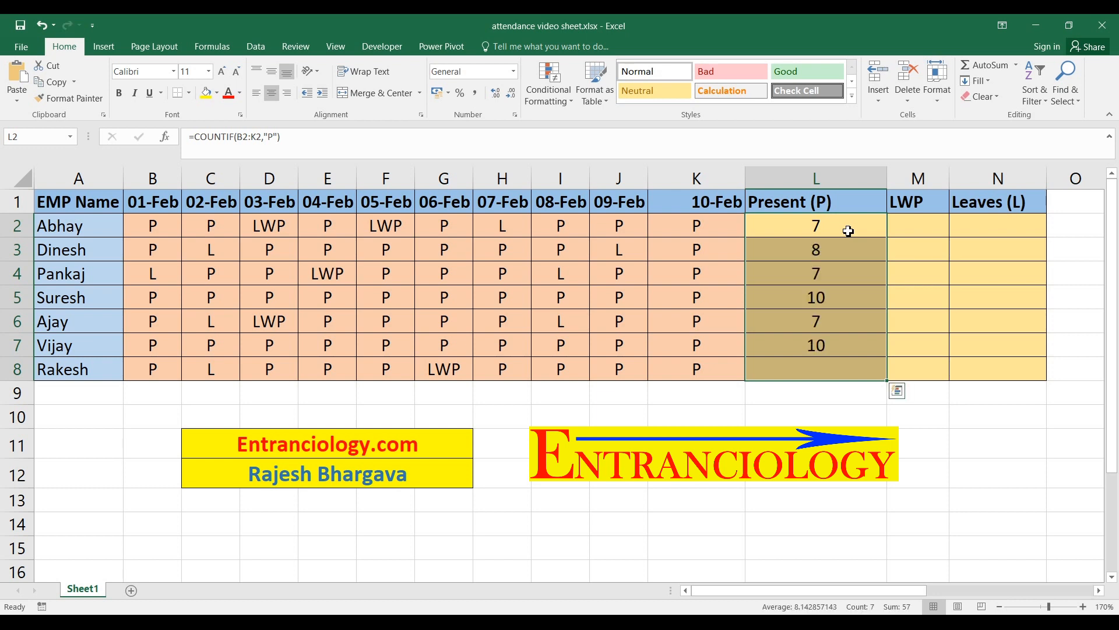
Inspect the filled Present (P) formulas and check the P marks across row 8 against the count in L8
click(842, 248)
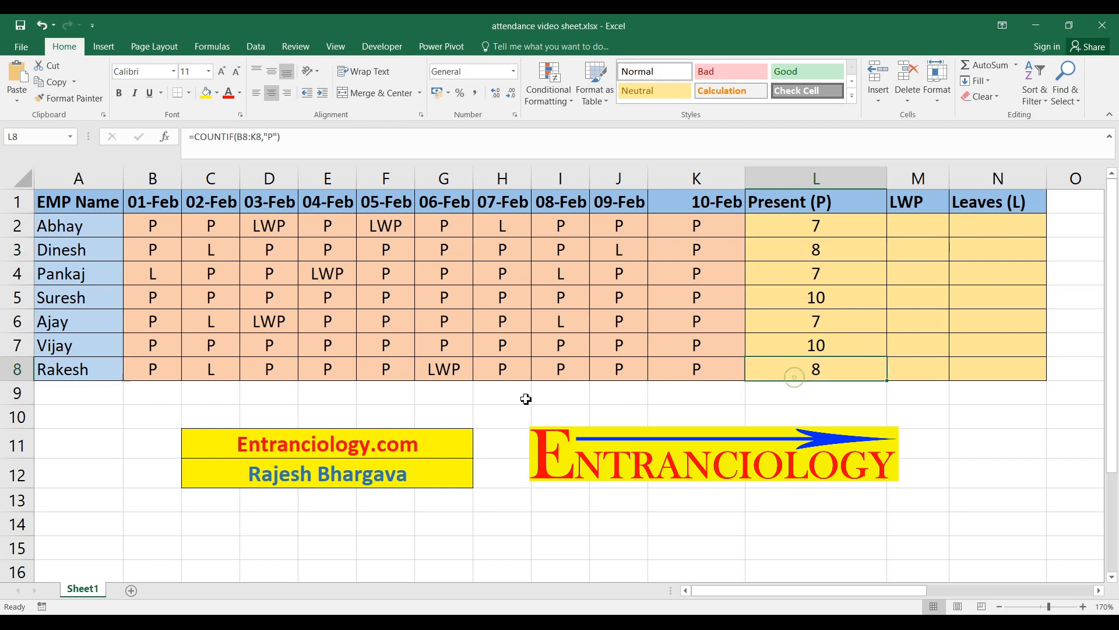
click(153, 370)
click(275, 375)
click(324, 372)
click(385, 373)
click(493, 375)
click(560, 373)
click(620, 370)
click(656, 376)
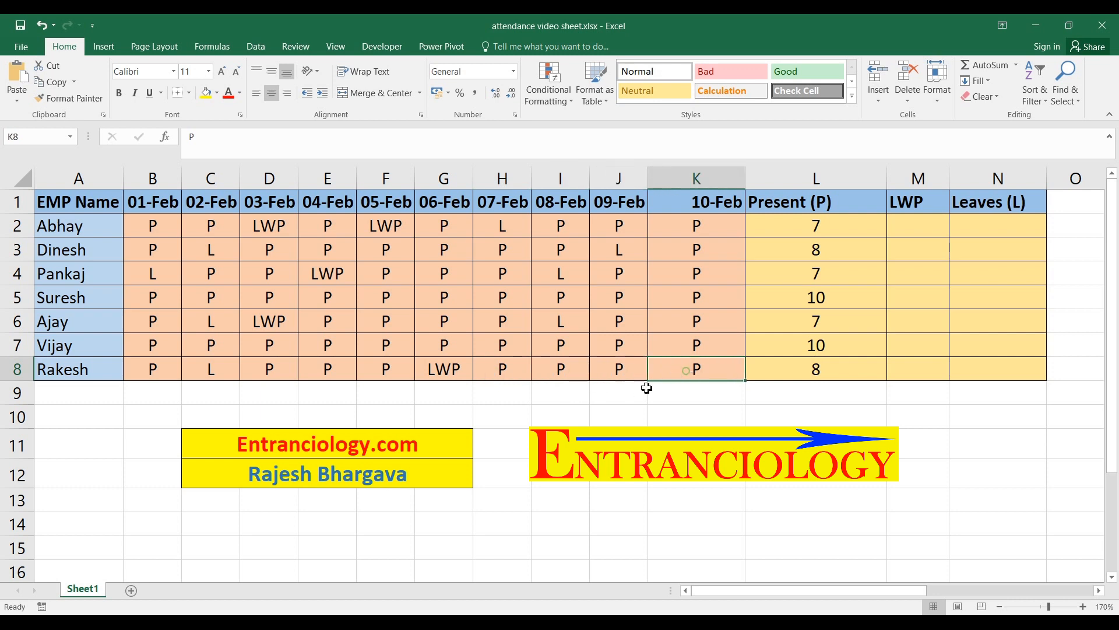
Enter the formula =COUNTIF(B2:K2,"LWP") in cell M2 to count the first employee's LWP days
click(931, 227)
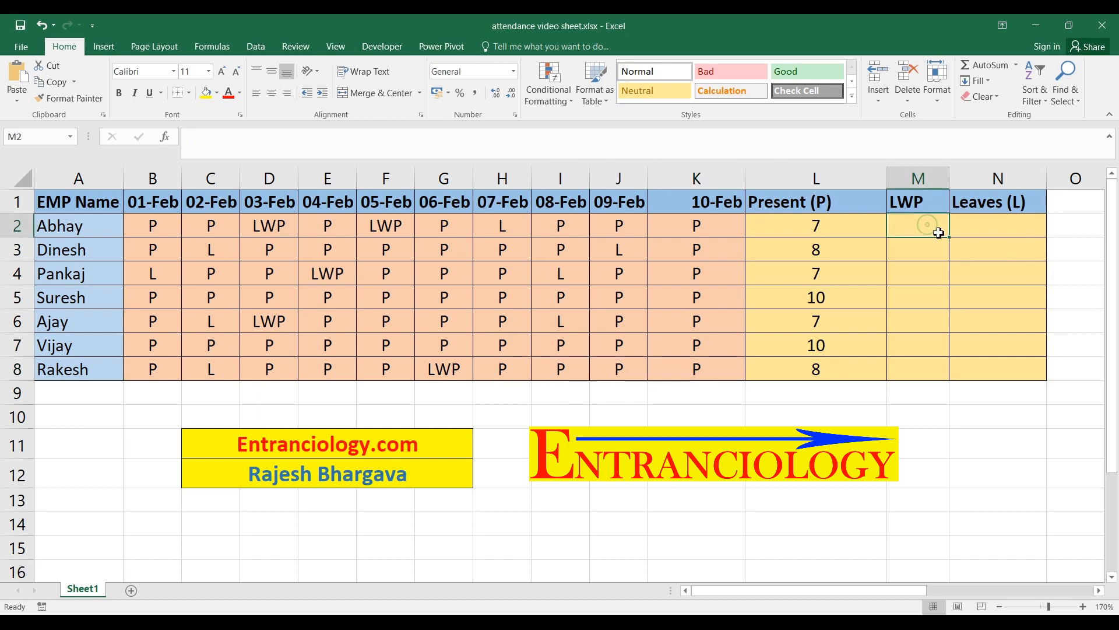
text(=countif)
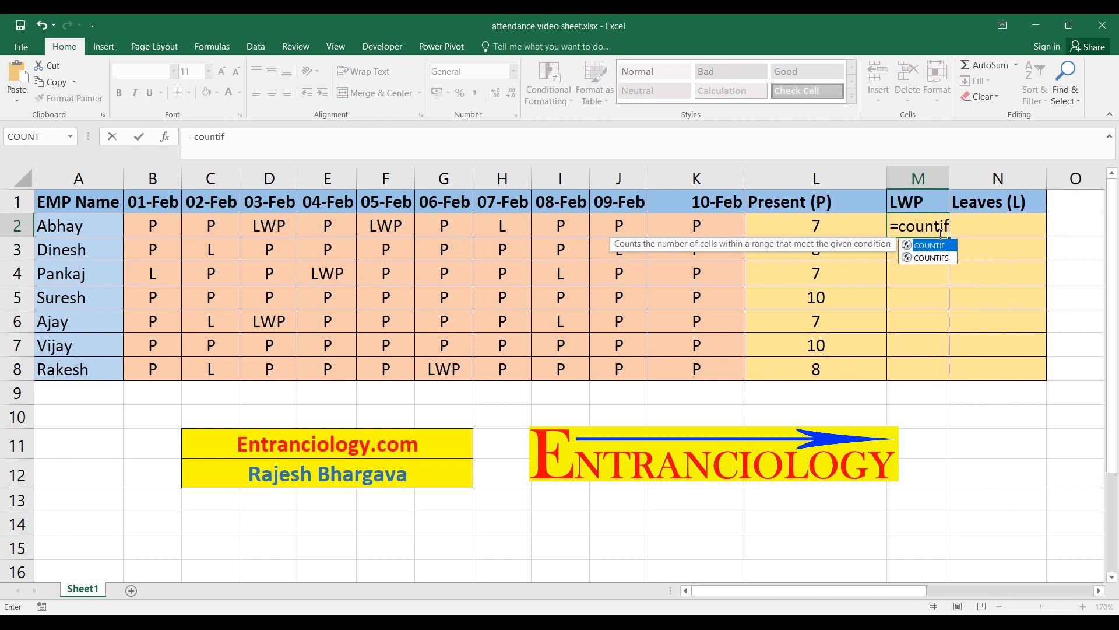
key(Tab)
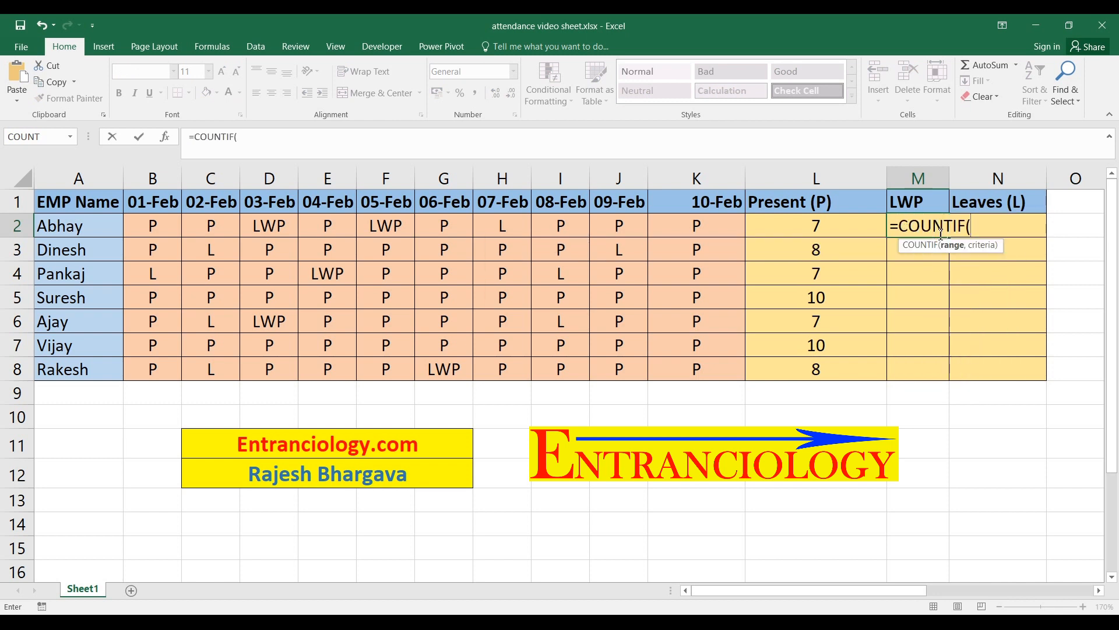
key(Left)
key(Left)
key(Left)
key(Right)
key(shift+Left)
key(shift+Left)
key(shift+Left)
key(shift+Left)
key(shift+Left)
key(shift+Left)
key(shift+Left)
key(shift+Left)
key(Left)
key(Left)
key(Left)
key(Left)
key(Left)
key(Left)
key(Left)
key(Left)
key(Left)
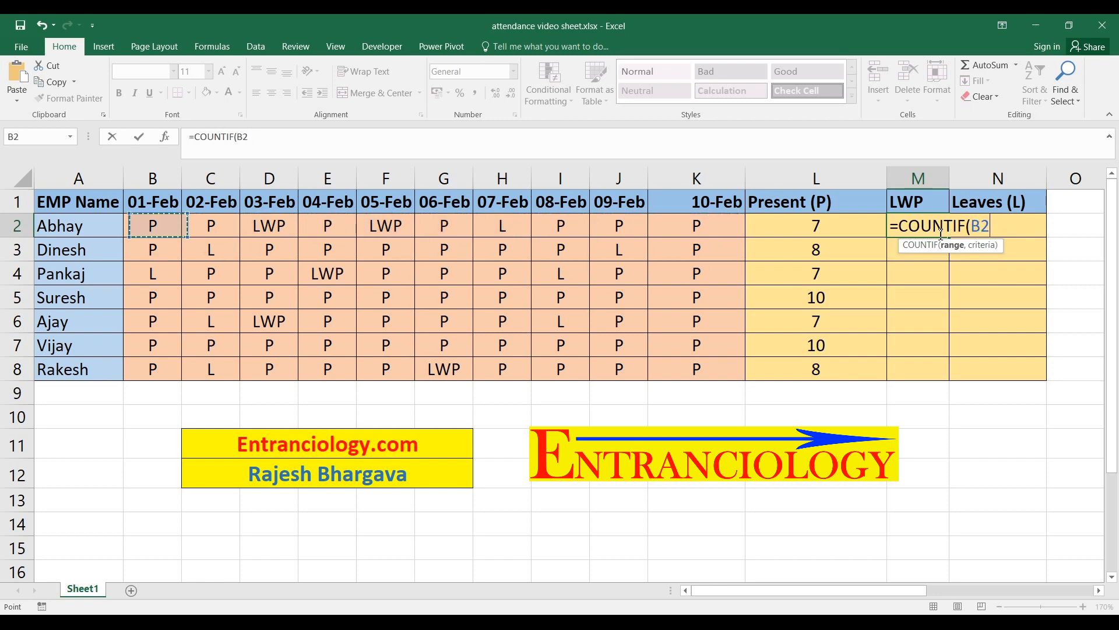
key(shift+Right)
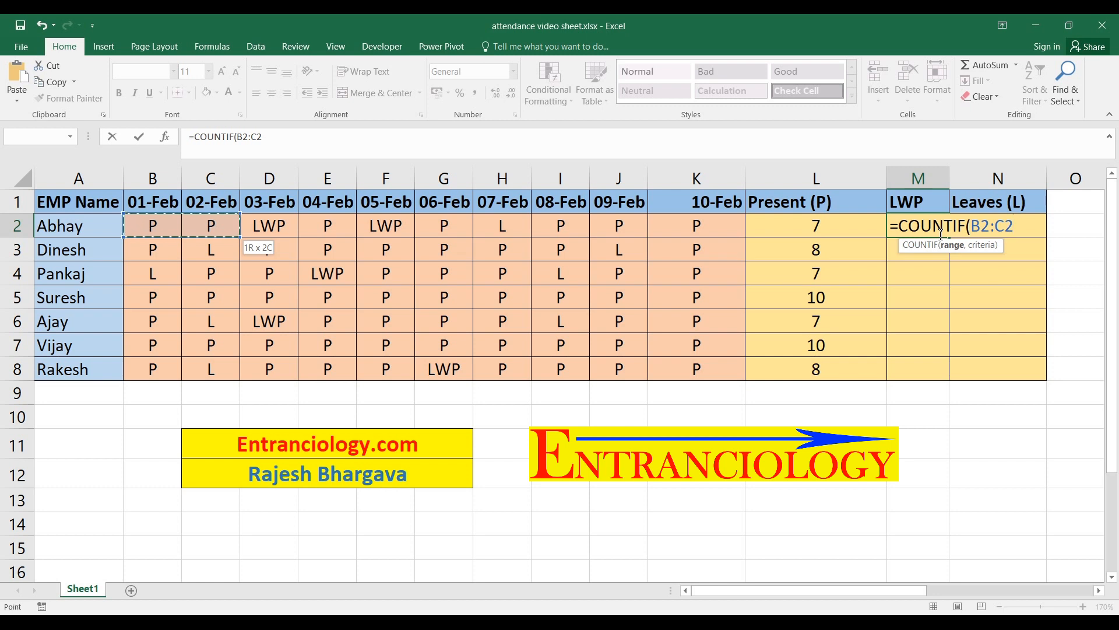
key(Down)
key(Up)
key(shift+Right)
key(shift+Right)
key(shift+Right)
key(shift+Right)
key(shift+Right)
key(shift+Right)
key(shift+Right)
key(shift+Right)
key(shift+Right)
text(,)
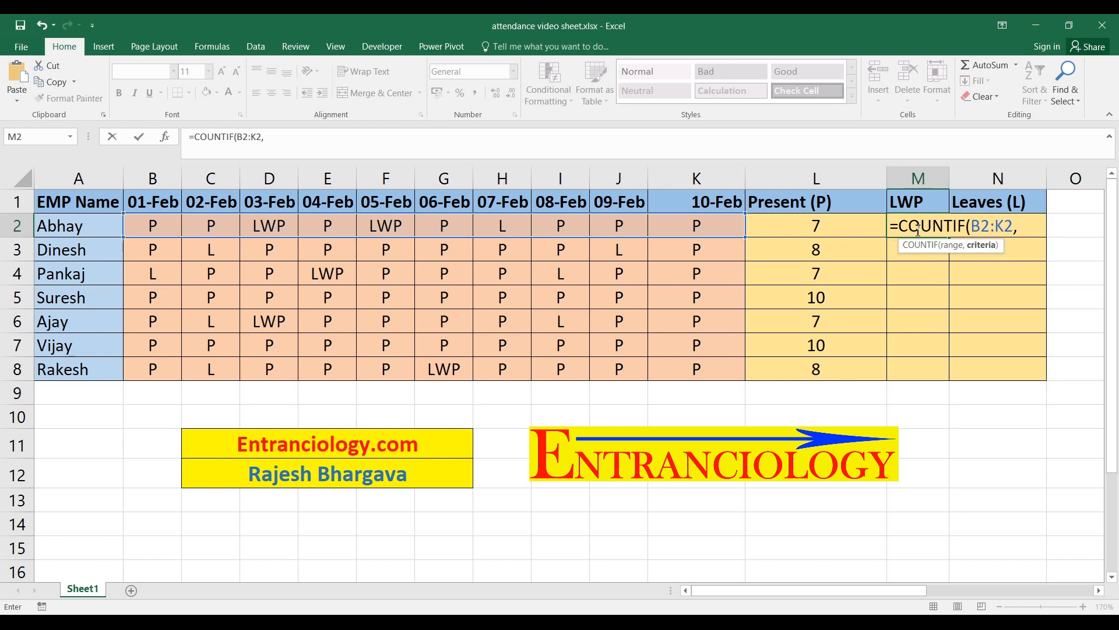
text("LWP"))
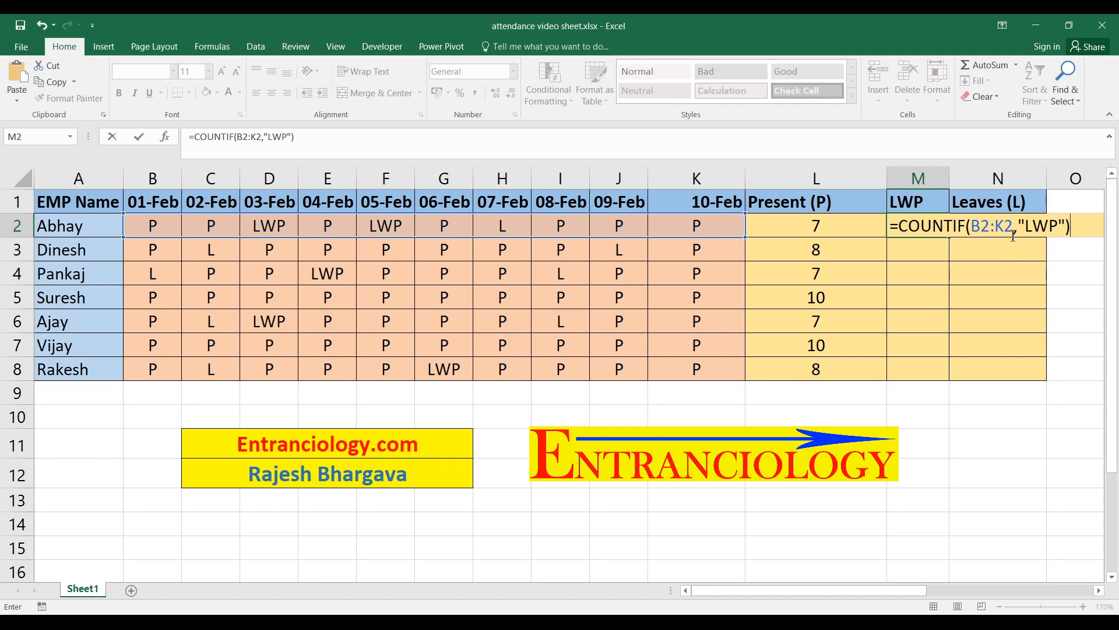
key(Return)
Fill the LWP COUNTIF formula in M2 down through M8 for all employees
key(Up)
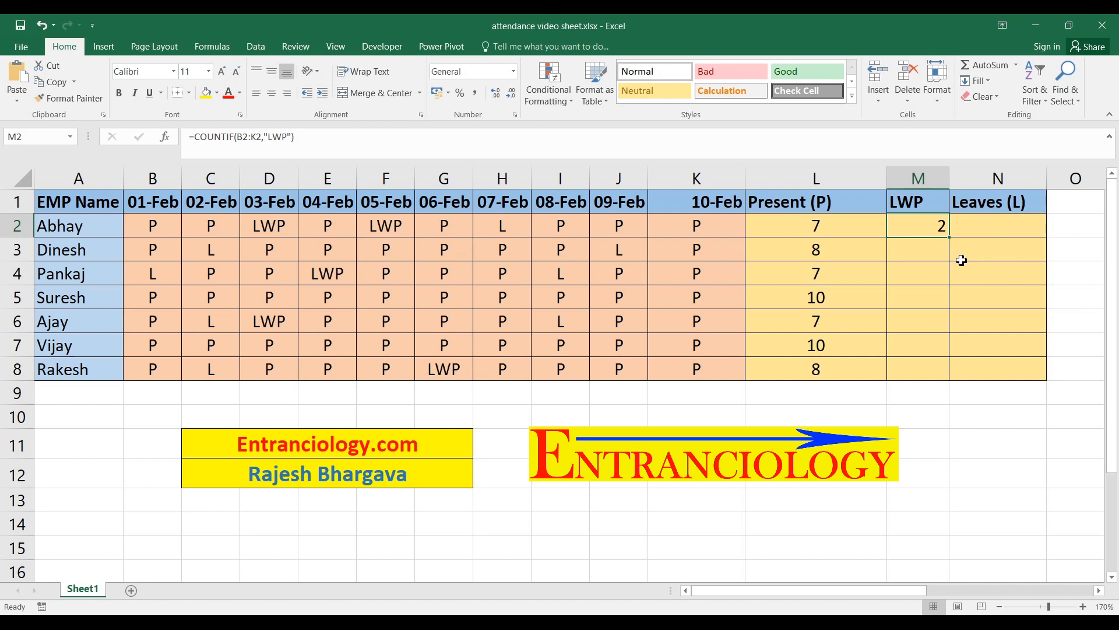
drag(949, 237, 940, 380)
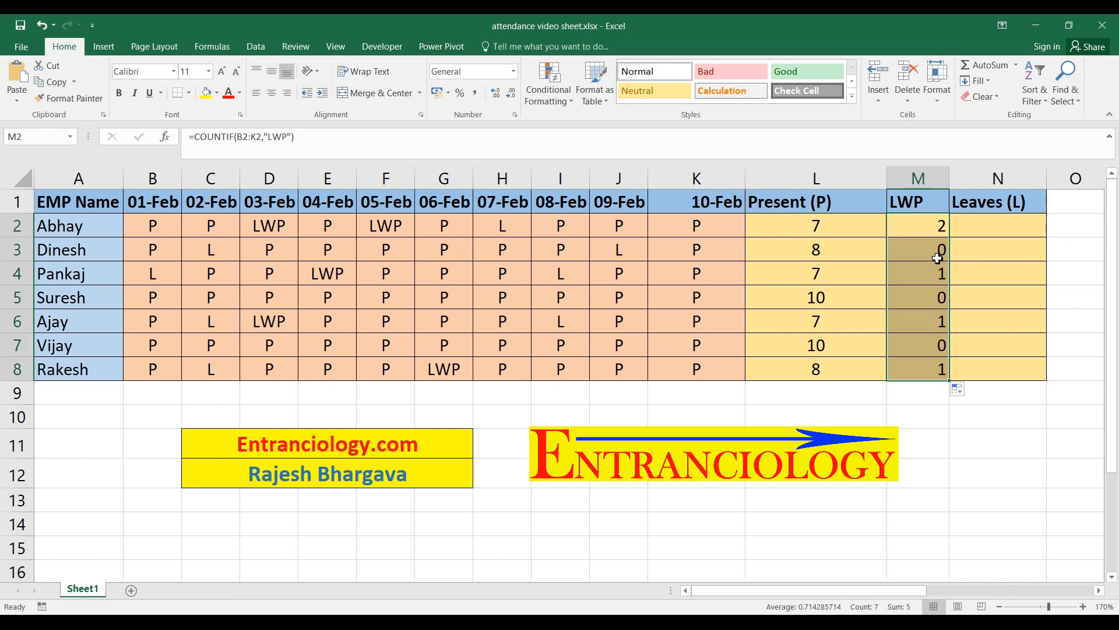
click(921, 274)
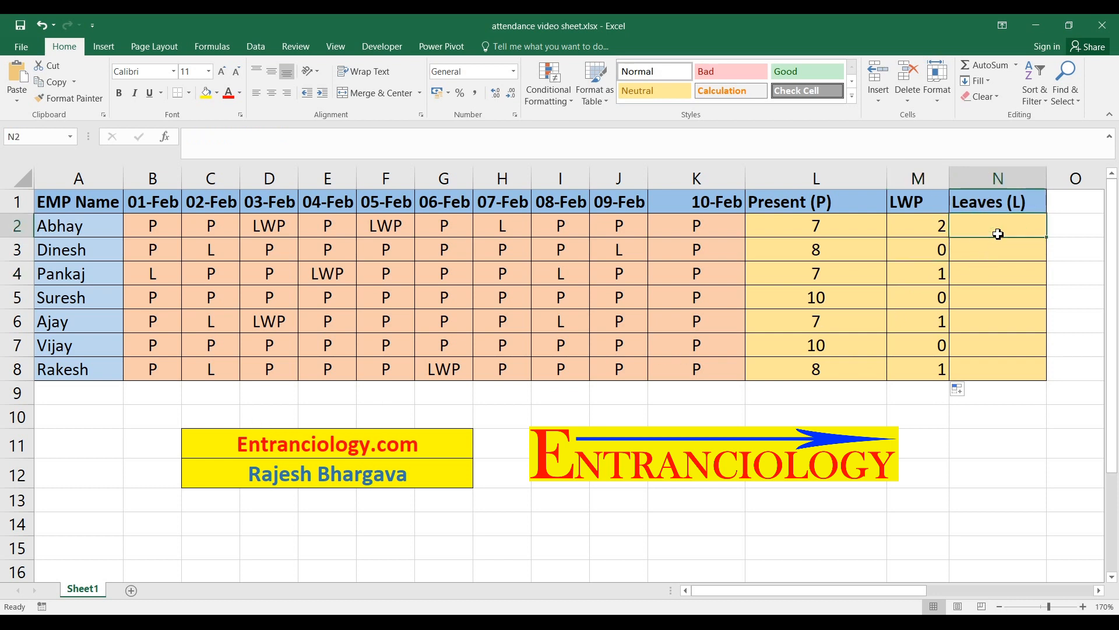
Enter the formula =COUNTIF(B2:K2,"L") in cell N2 to count the first employee's leave days
text(=coun)
text(i)
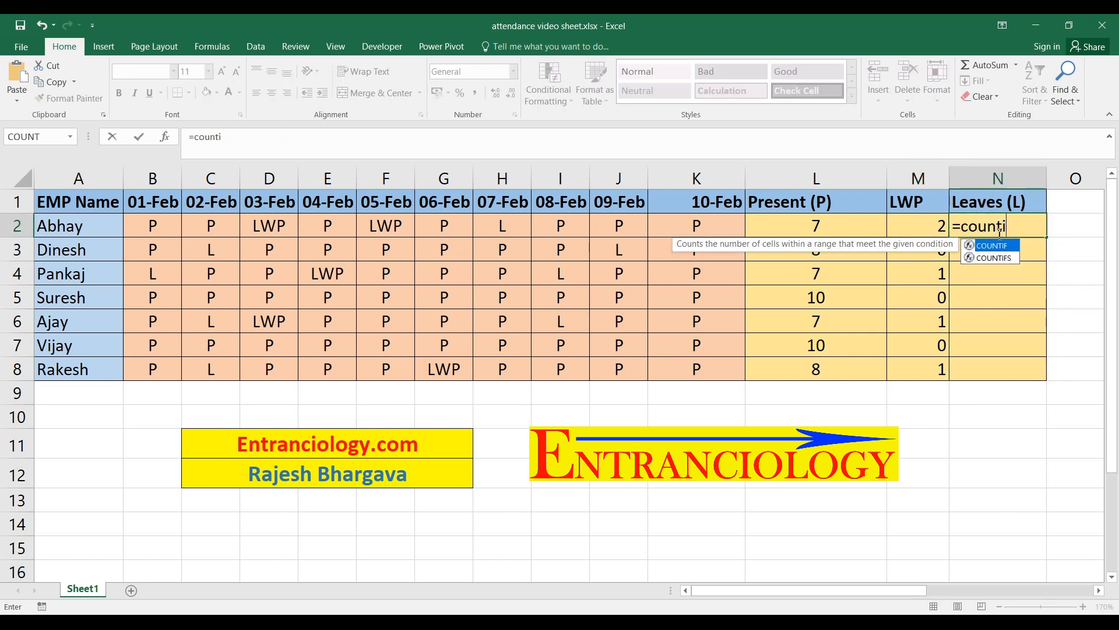
key(Tab)
key(Left)
key(Left)
key(Left)
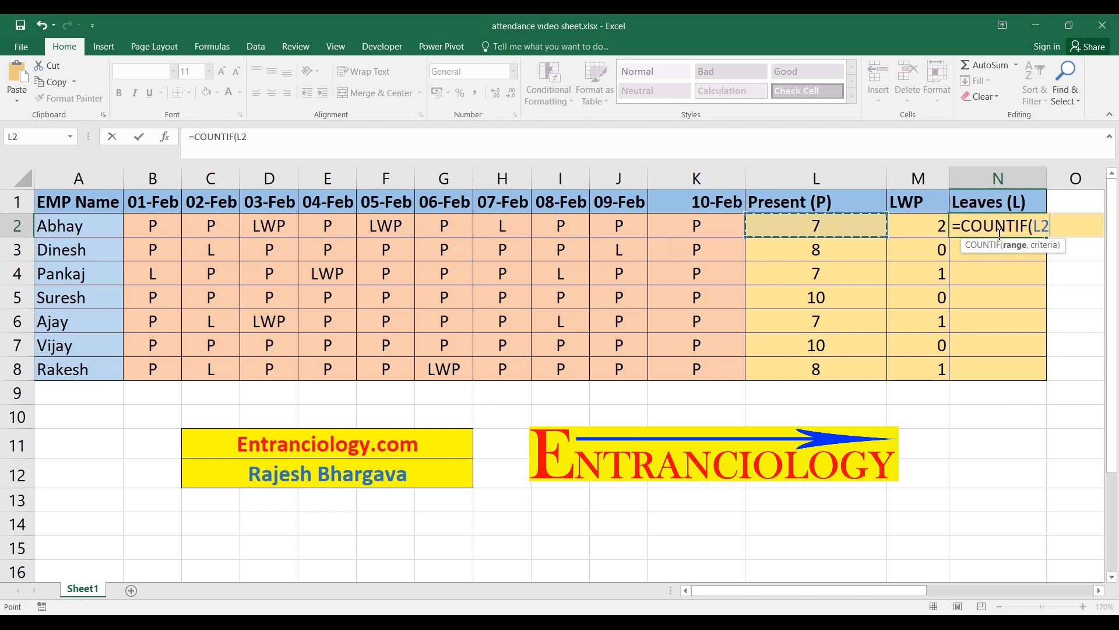
key(shift+Left)
key(shift+Left)
key(shift+Left)
key(shift+Left)
key(shift+Left)
key(shift+Left)
key(shift+Left)
key(shift+Left)
key(shift+Left)
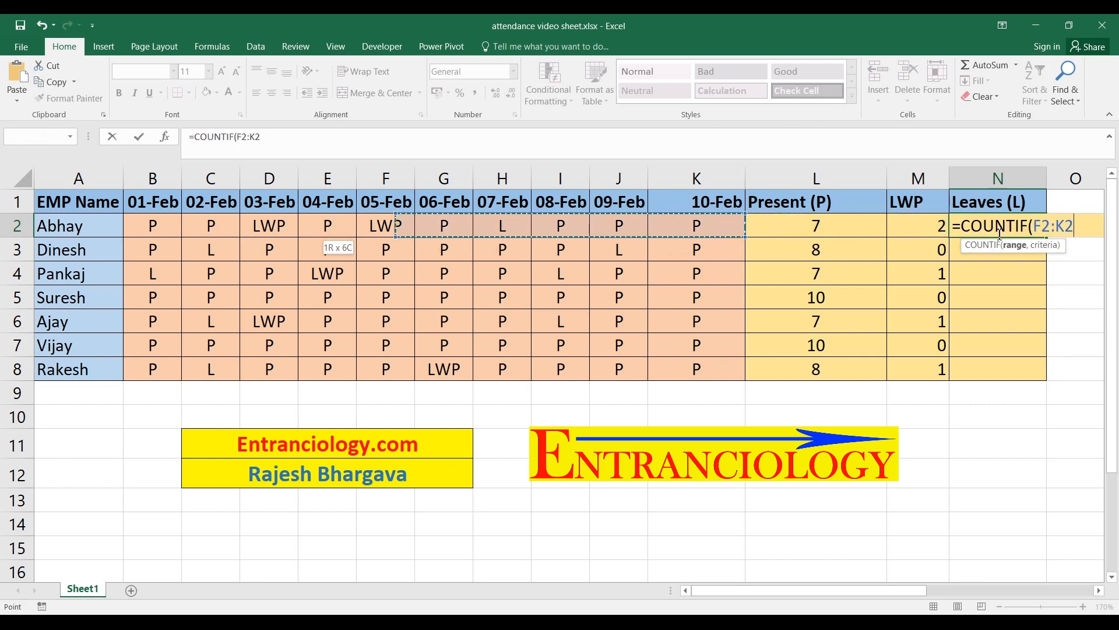
text(,)
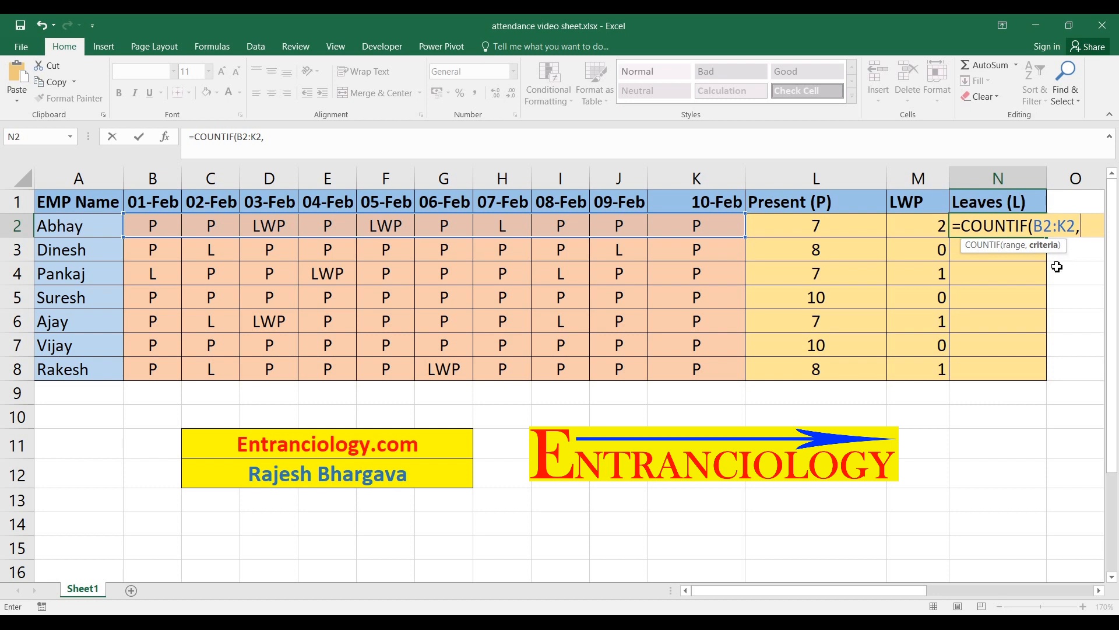
text("L"))
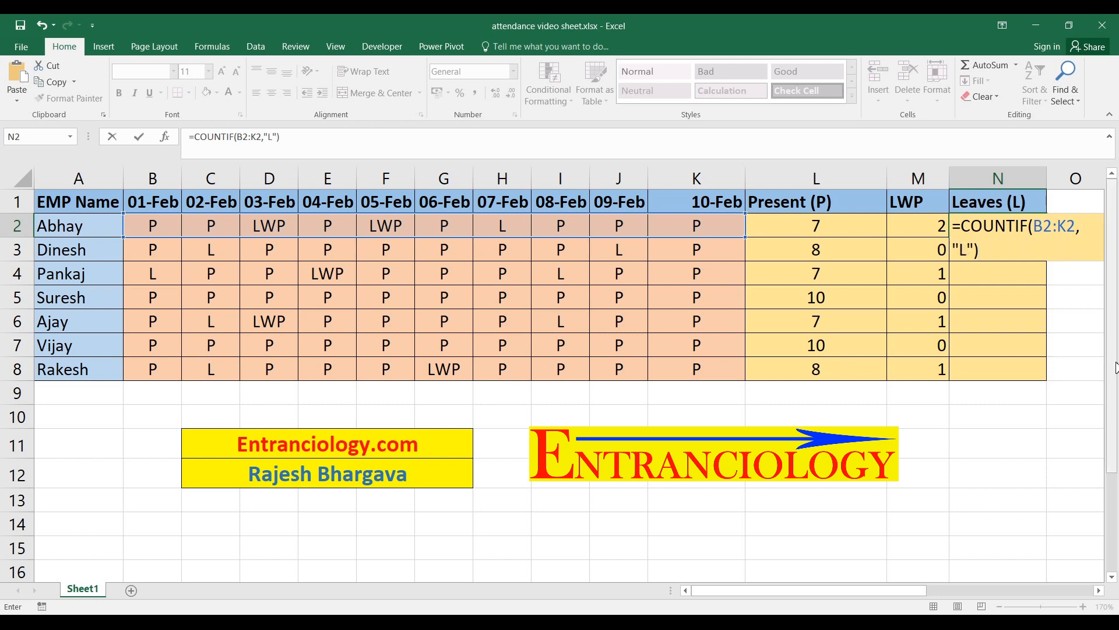
key(ctrl+Return)
Fill the Leaves (L) formula in N2 down through N8 for the remaining employees
key(shift+Down)
key(shift+Down)
key(shift+Down)
key(shift+Down)
key(shift+Down)
key(shift+Down)
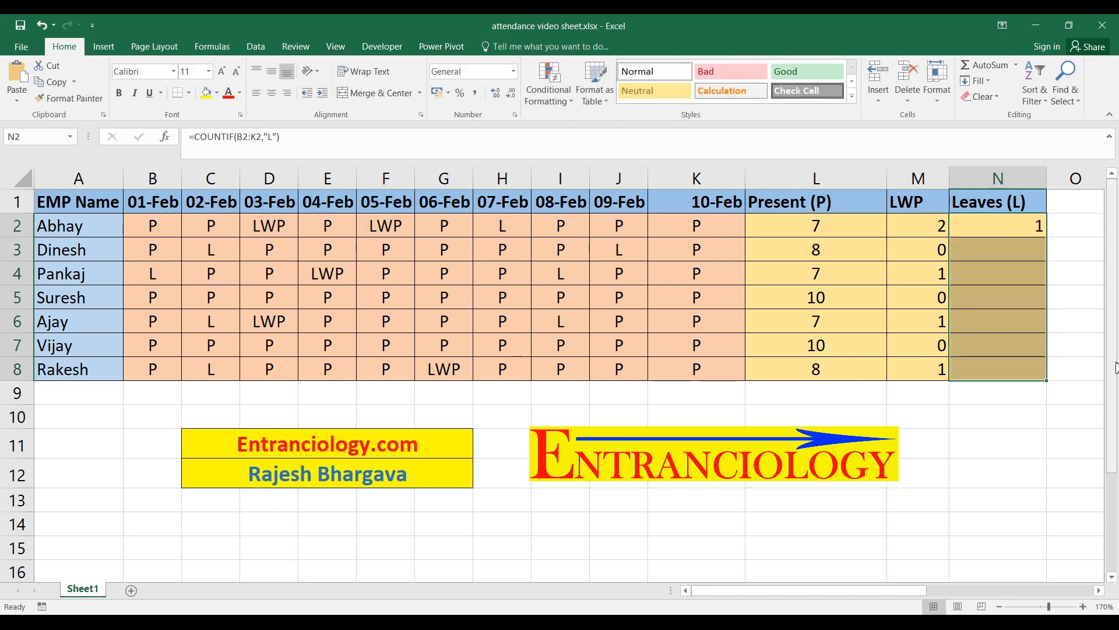
key(ctrl+d)
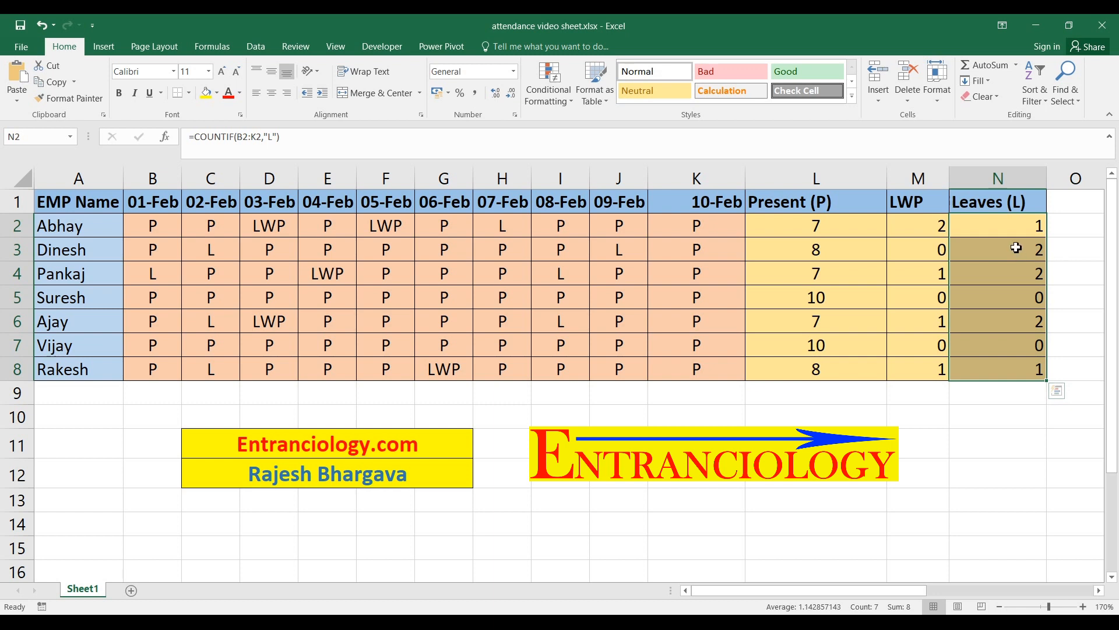
Check the L marks in rows 2 and 6 against the Leaves (L) counts in N2 and N6
click(1017, 230)
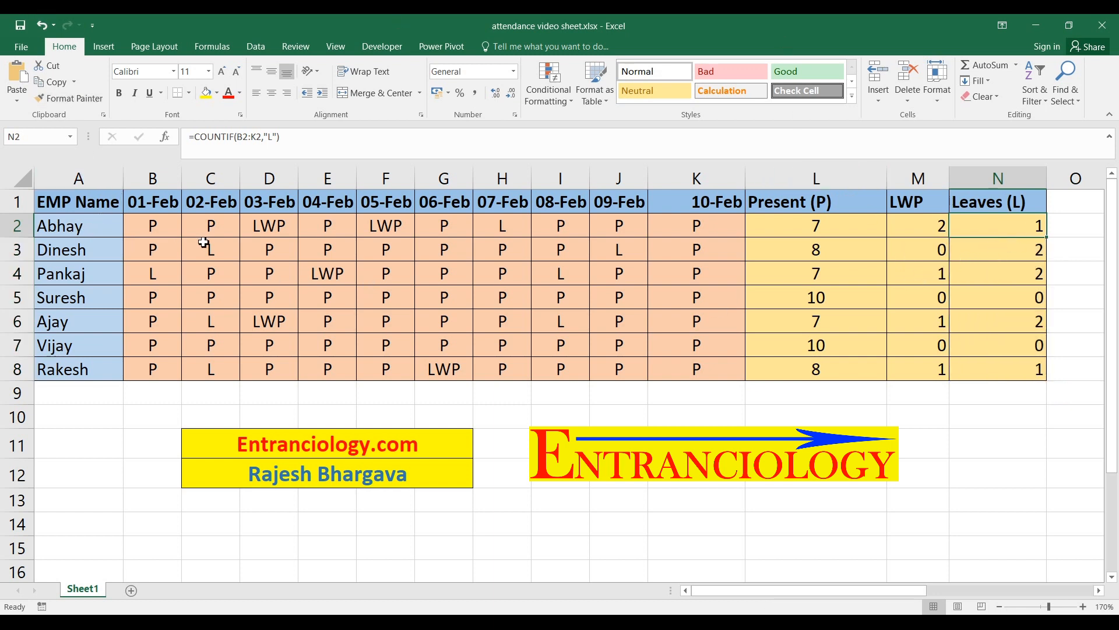
click(519, 226)
click(1035, 229)
click(1024, 326)
click(69, 330)
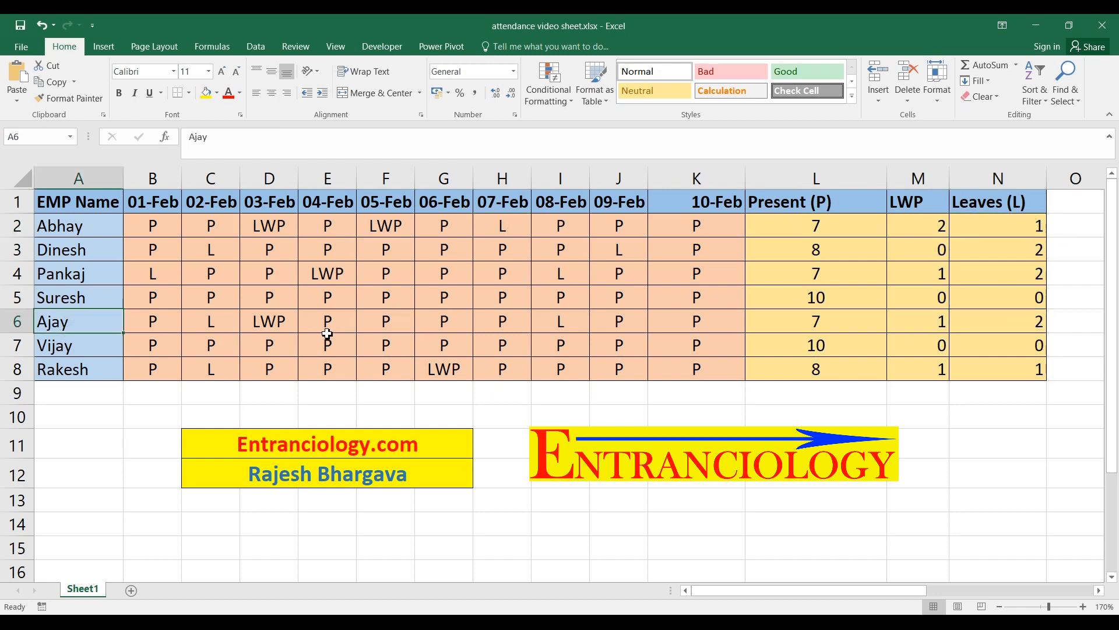
click(214, 327)
click(562, 326)
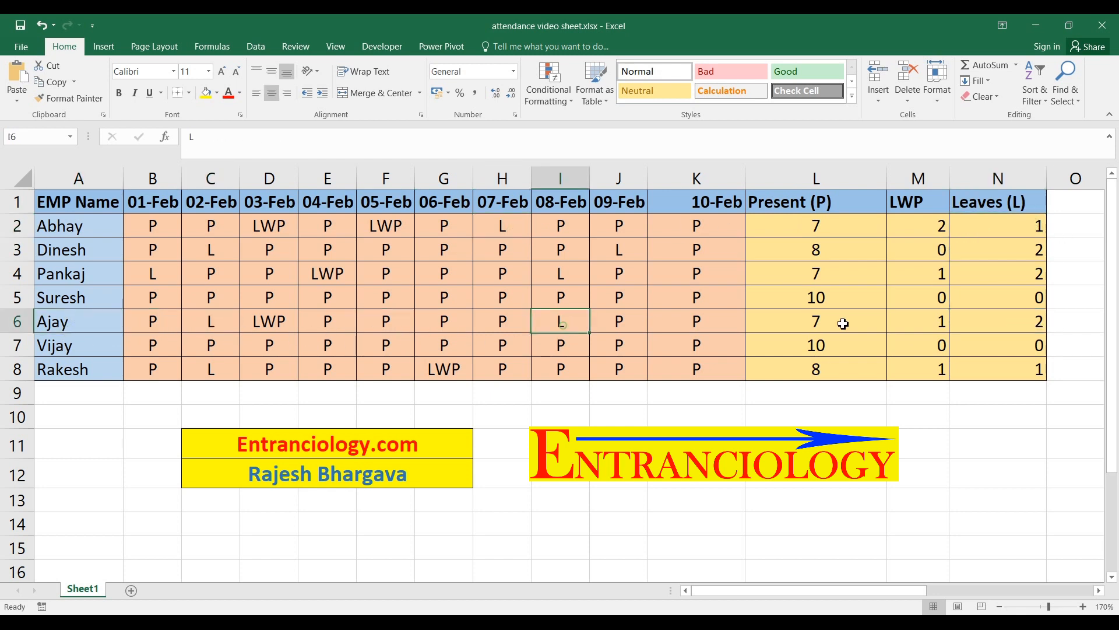
click(998, 322)
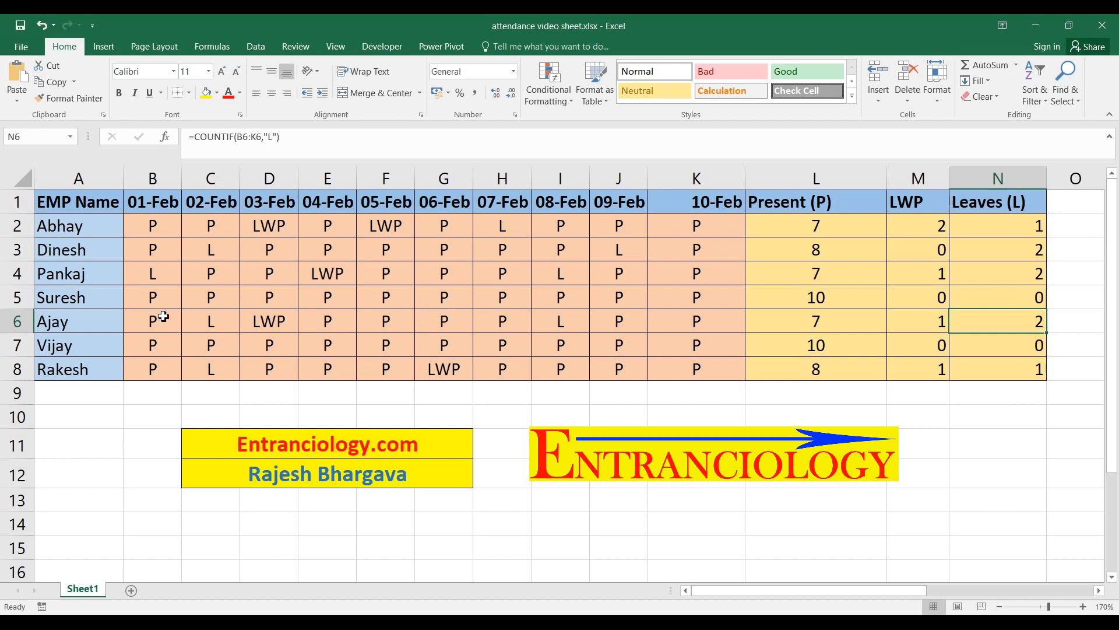
Check the LWP and Leaves (L) counts of the employees in rows 5 and 7 against their attendance marks
click(91, 300)
click(939, 299)
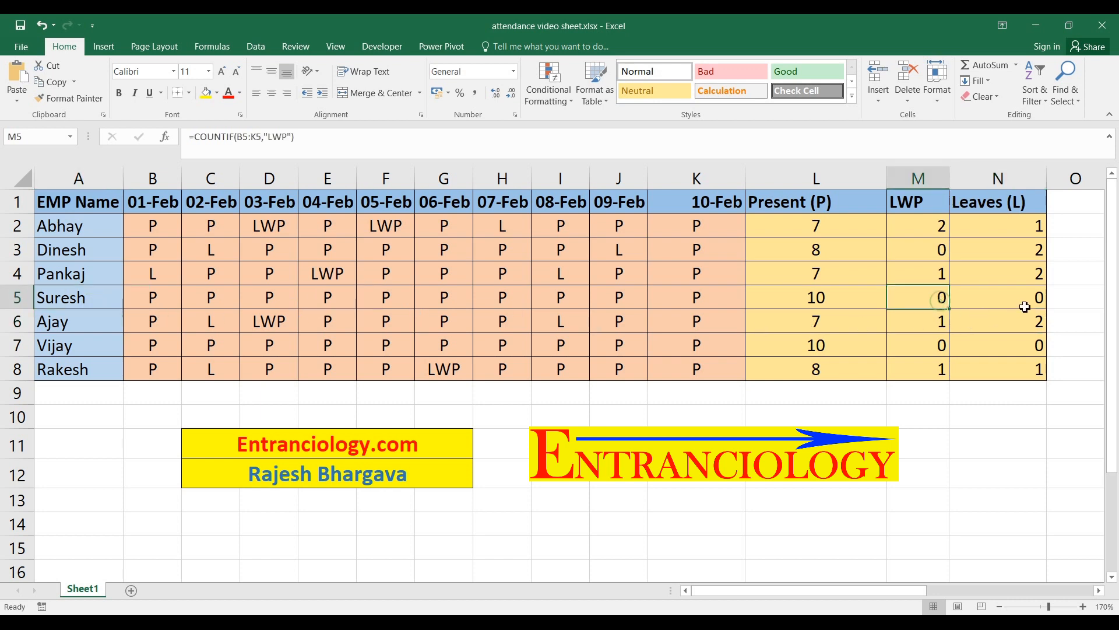
click(1025, 304)
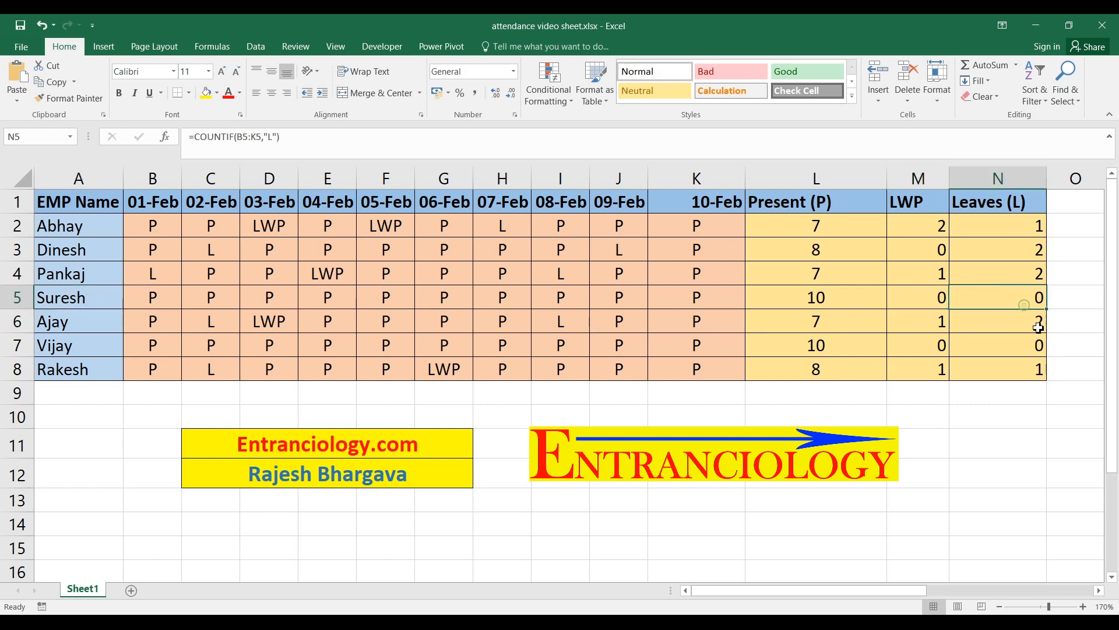
click(110, 348)
click(928, 349)
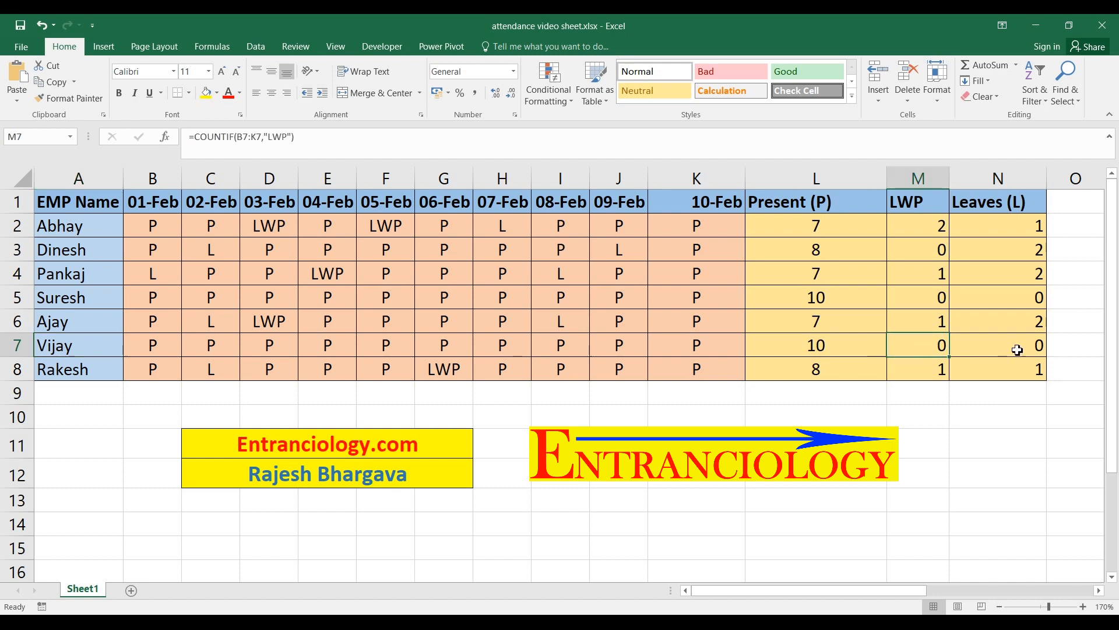
click(1018, 352)
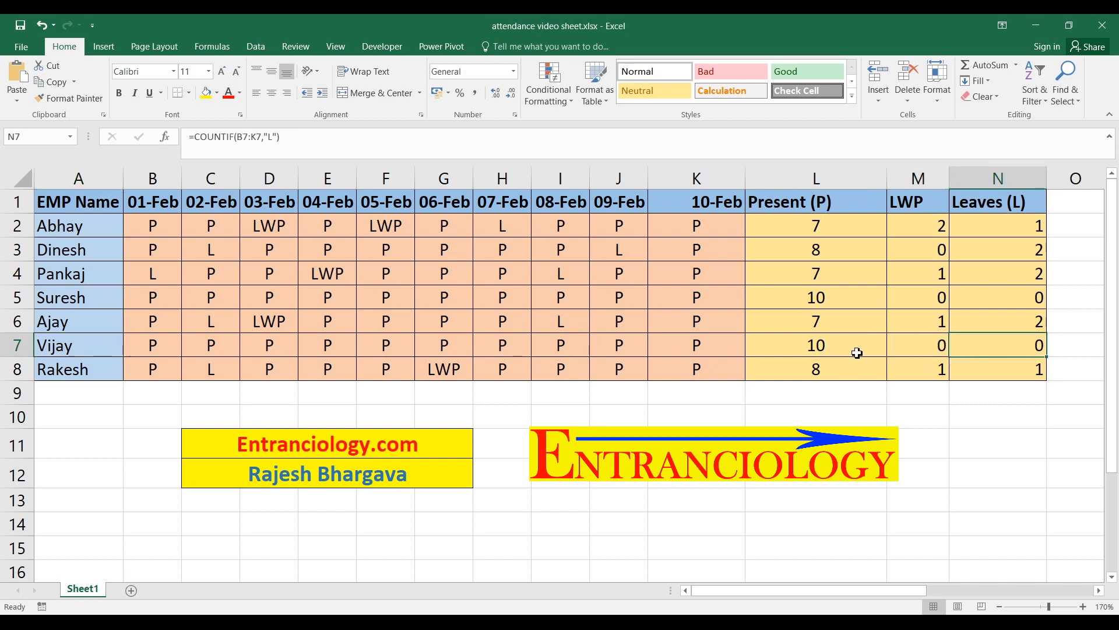